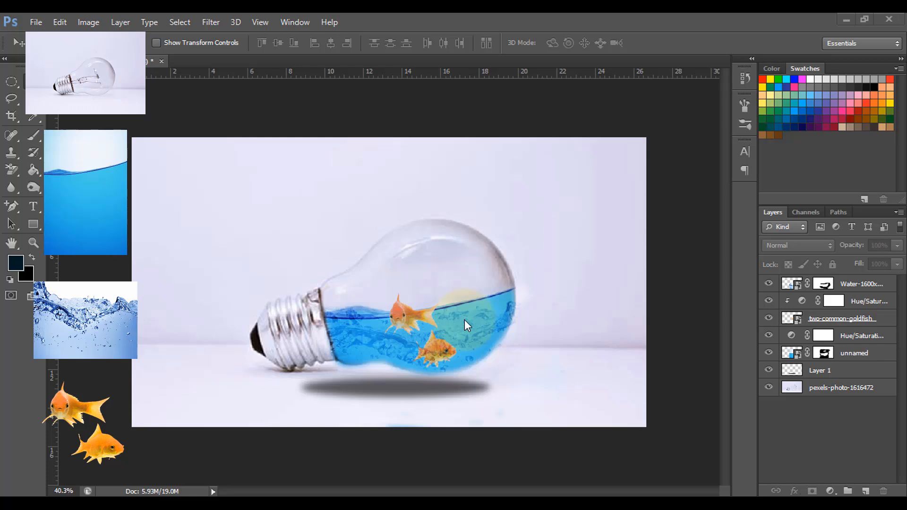
pyautogui.click(826, 341)
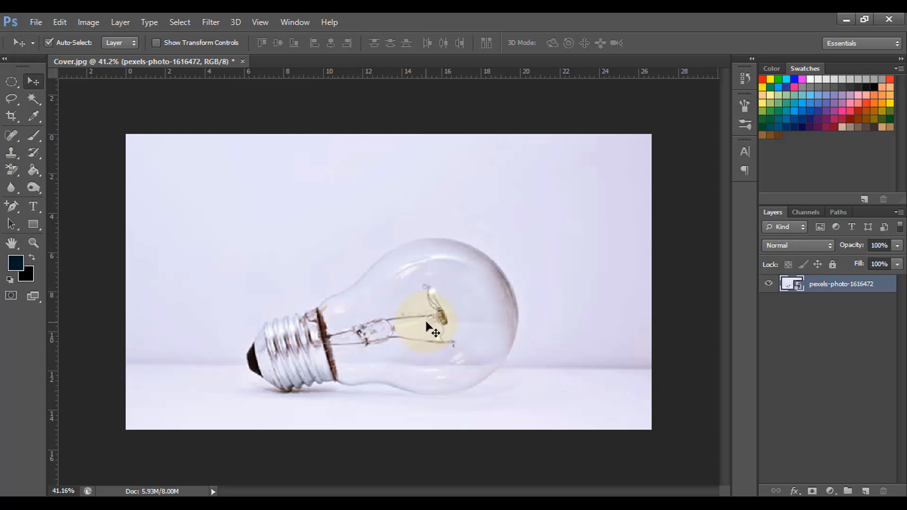
# Lasso the outer end of the filament inside the bulb, remove it with a Content-Aware fill, and deselect.
pyautogui.click(16, 100)
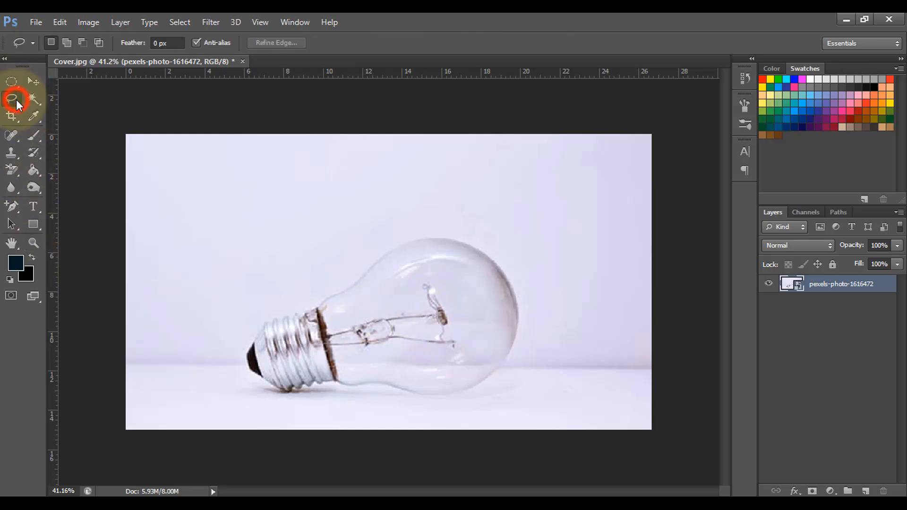
pyautogui.click(75, 98)
pyautogui.moveTo(428, 277)
pyautogui.mouseDown()
pyautogui.moveTo(464, 315)
pyautogui.moveTo(461, 355)
pyautogui.moveTo(437, 359)
pyautogui.moveTo(399, 297)
pyautogui.mouseUp()
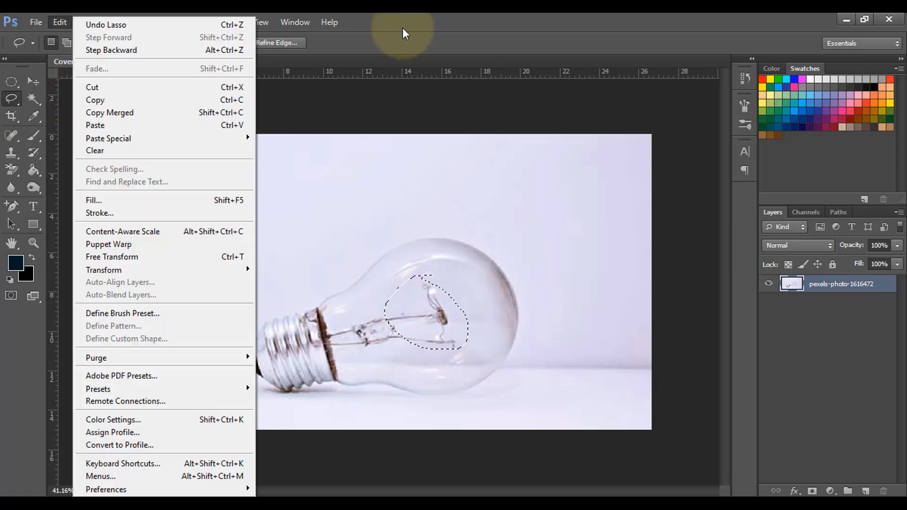
pyautogui.click(403, 28)
pyautogui.click(58, 21)
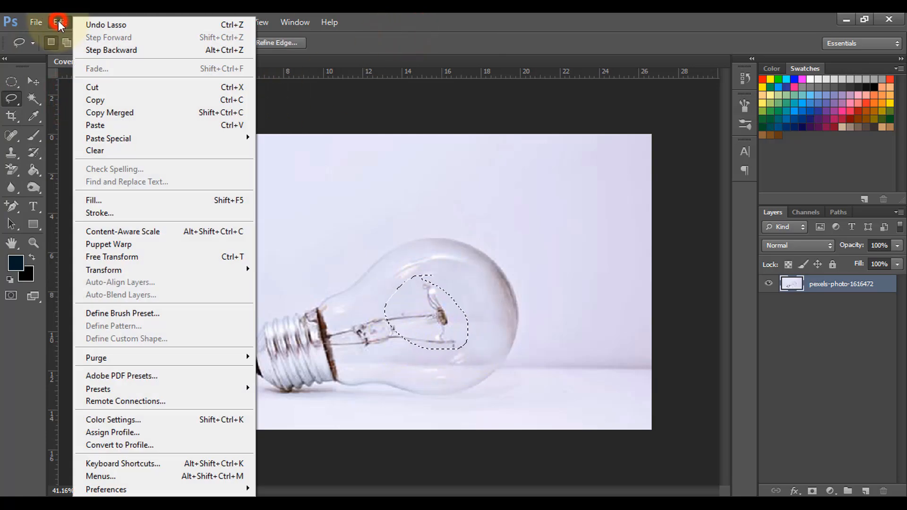
pyautogui.click(109, 202)
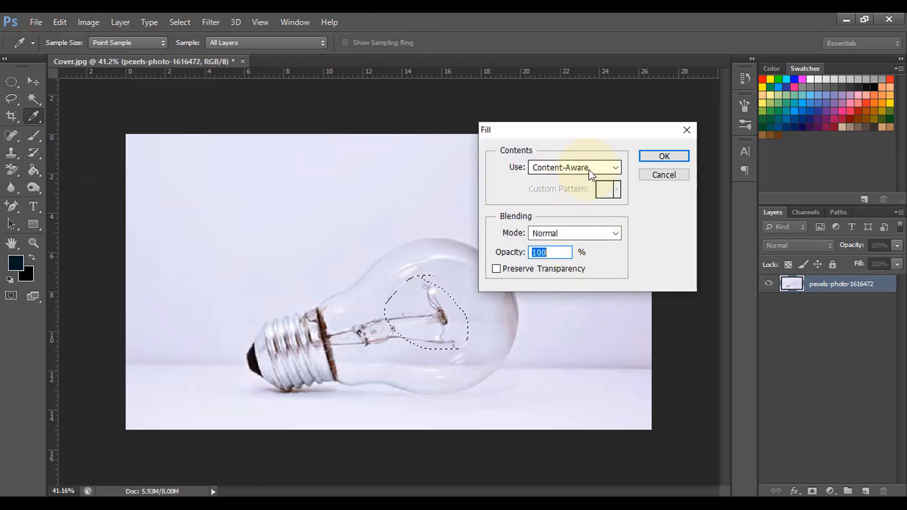
pyautogui.click(667, 158)
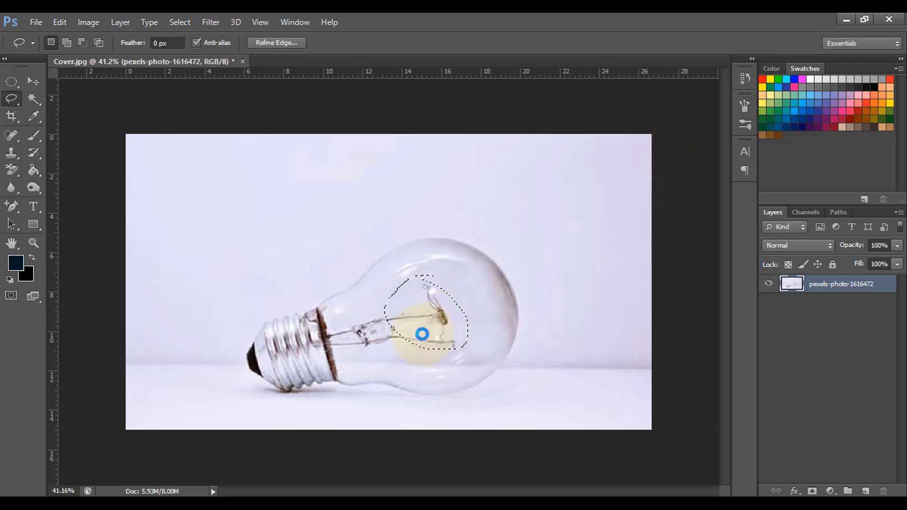
pyautogui.click(424, 316)
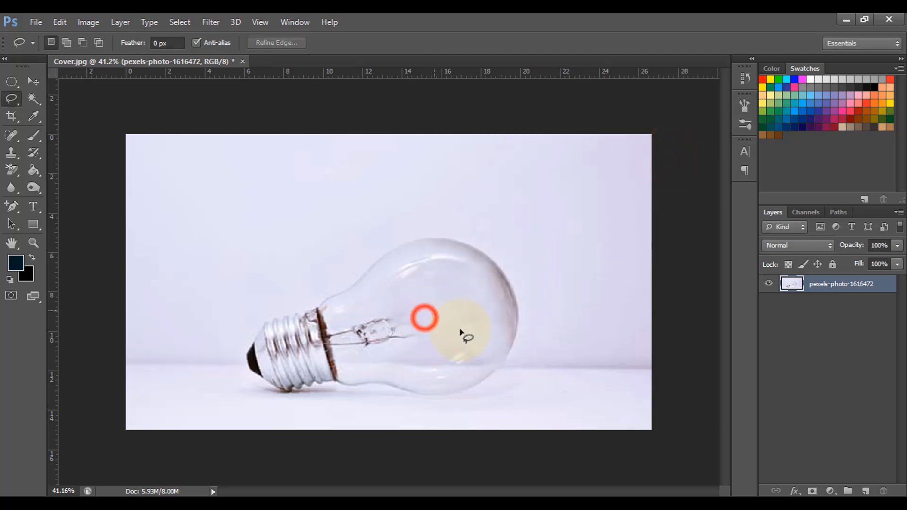
# Lasso the remaining filament support in the bulb's middle, replace it with a Content-Aware fill, and deselect.
pyautogui.moveTo(348, 311)
pyautogui.mouseDown()
pyautogui.moveTo(373, 353)
pyautogui.moveTo(409, 348)
pyautogui.moveTo(427, 313)
pyautogui.mouseUp()
pyautogui.moveTo(348, 314); pyautogui.dragTo(347, 312)
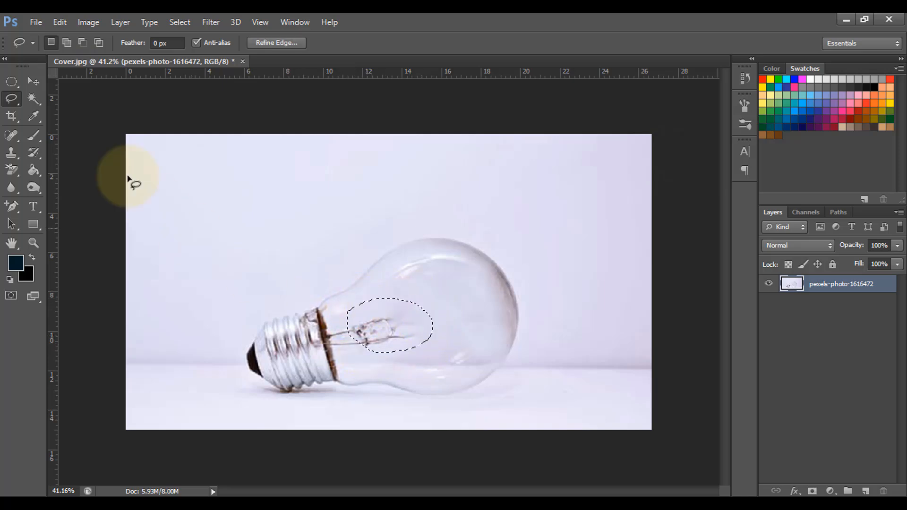
pyautogui.click(60, 22)
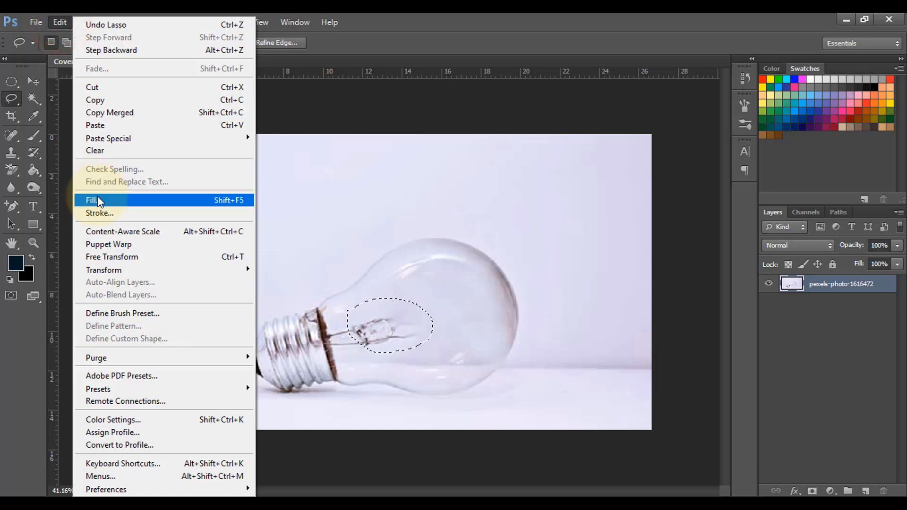
pyautogui.click(97, 197)
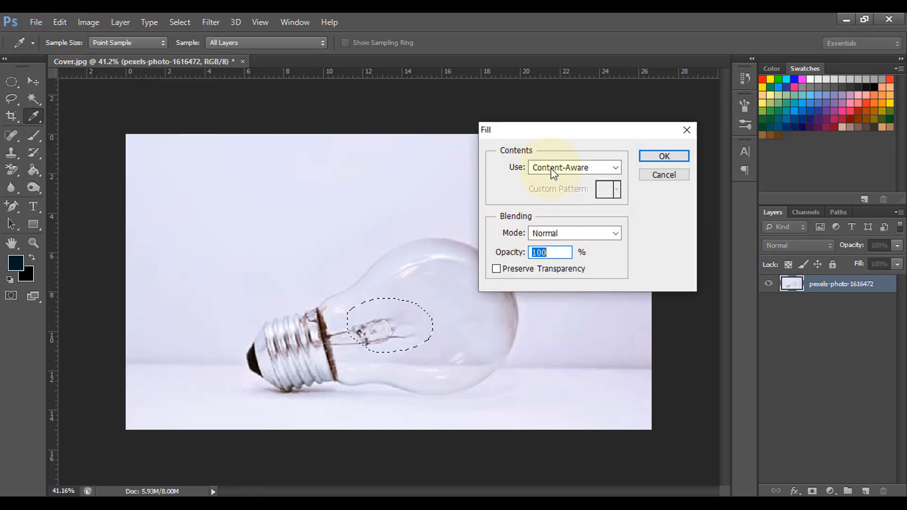
pyautogui.click(650, 155)
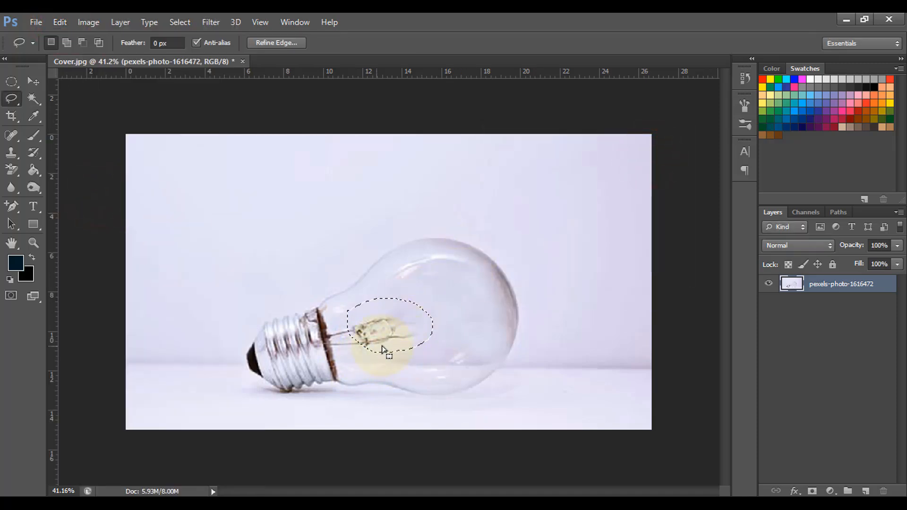
pyautogui.click(441, 326)
# Lasso the leftover marks where the filament support was, clean them with another Content-Aware fill, and deselect.
pyautogui.moveTo(430, 303)
pyautogui.mouseDown()
pyautogui.moveTo(361, 329)
pyautogui.moveTo(435, 298)
pyautogui.mouseUp()
pyautogui.click(58, 21)
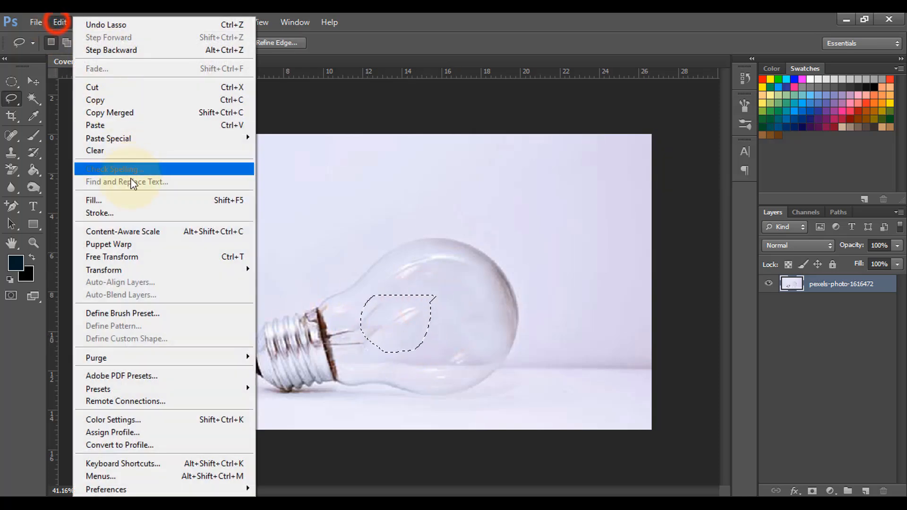
pyautogui.click(111, 199)
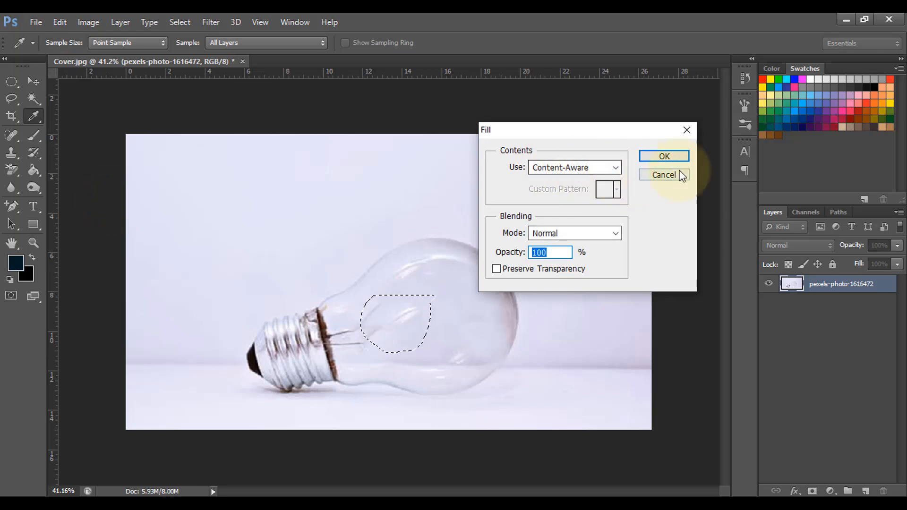
pyautogui.click(664, 156)
pyautogui.press('l')
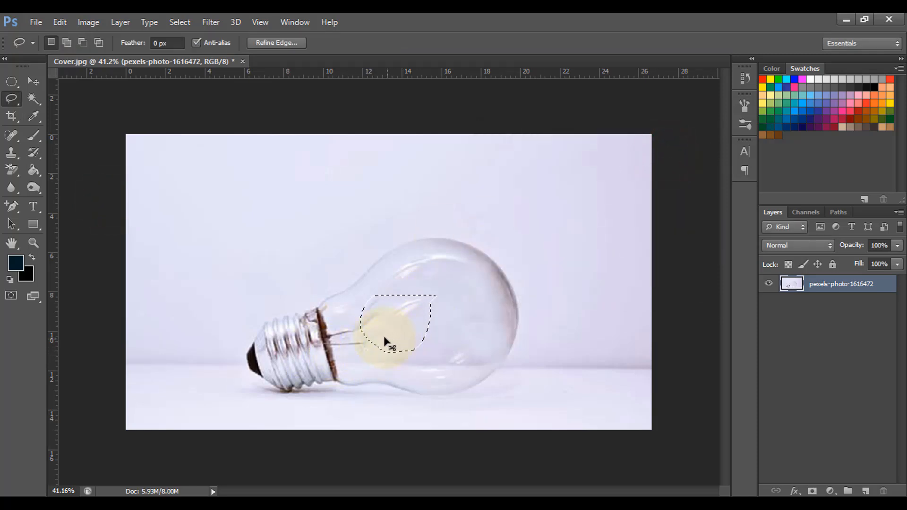
pyautogui.hotkey('ctrl', 'd')
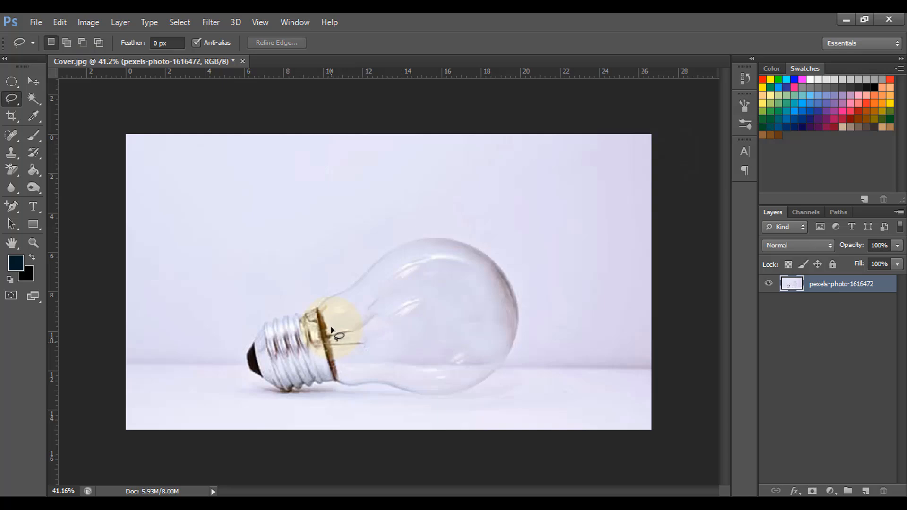
# Cover the remaining wires beside the bulb's screw base with the Clone Stamp tool, sampling clean glass next to them.
pyautogui.click(14, 153)
pyautogui.click(66, 151)
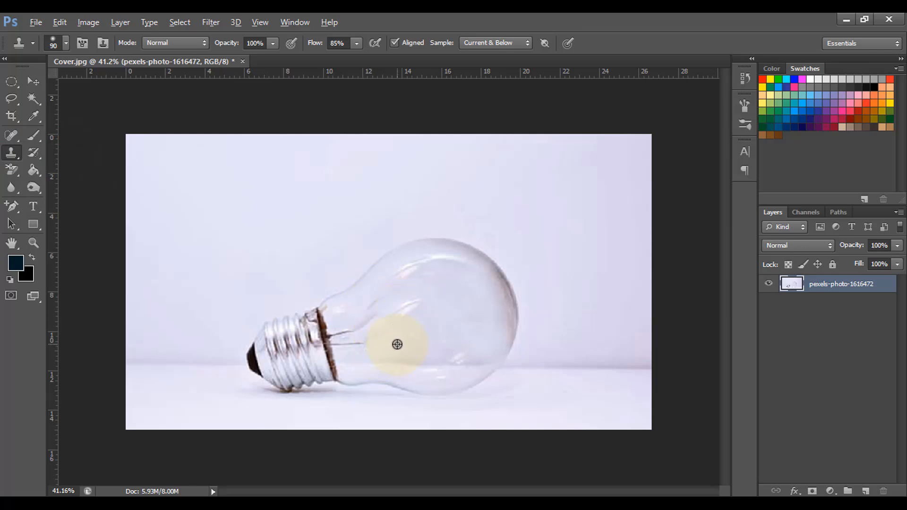
pyautogui.keyDown('alt'); pyautogui.click(398, 344); pyautogui.keyUp('alt')
pyautogui.click(366, 345)
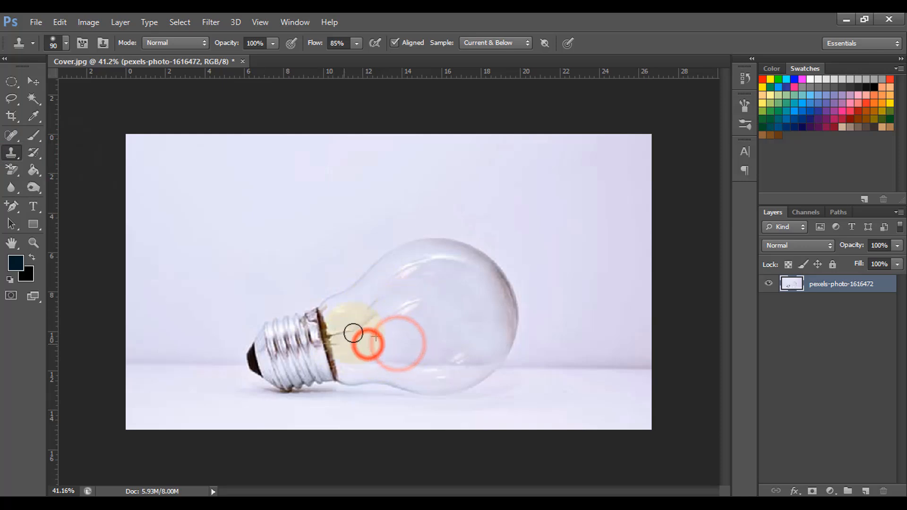
pyautogui.moveTo(352, 337)
pyautogui.mouseDown()
pyautogui.moveTo(335, 324)
pyautogui.moveTo(336, 308)
pyautogui.mouseUp()
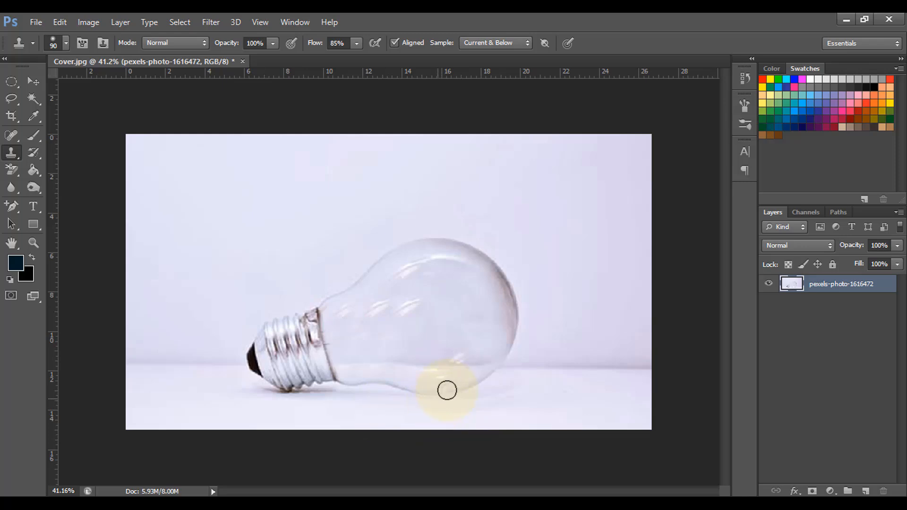
# Add a new layer and make a flat elliptical selection about 10 in wide and 0.6 in high just below the bulb.
pyautogui.click(868, 492)
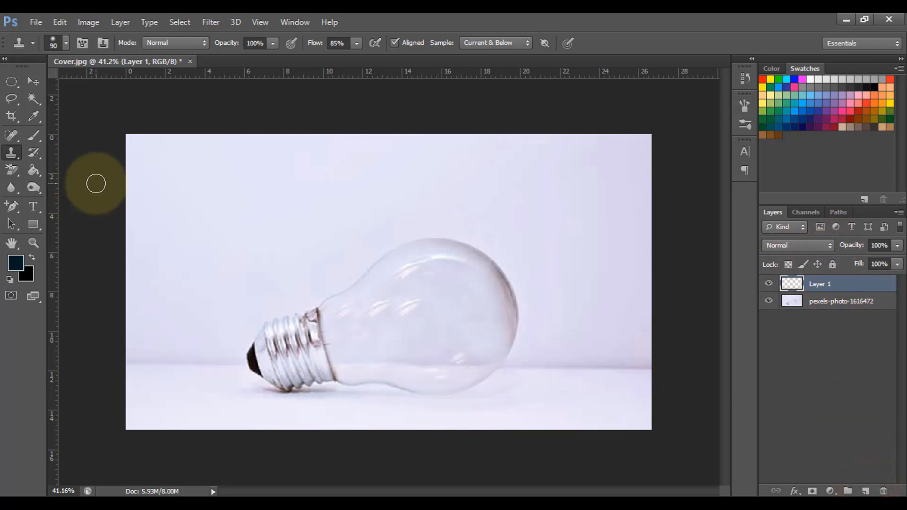
pyautogui.click(8, 83)
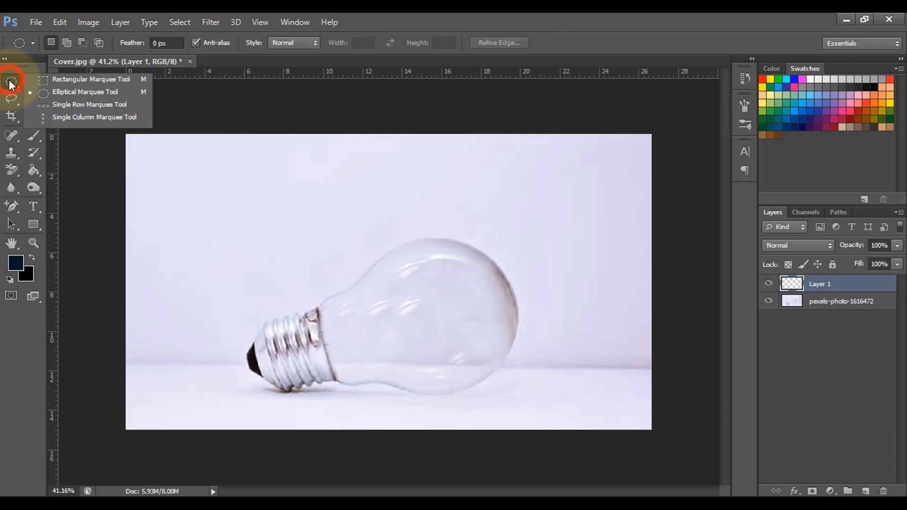
pyautogui.click(63, 94)
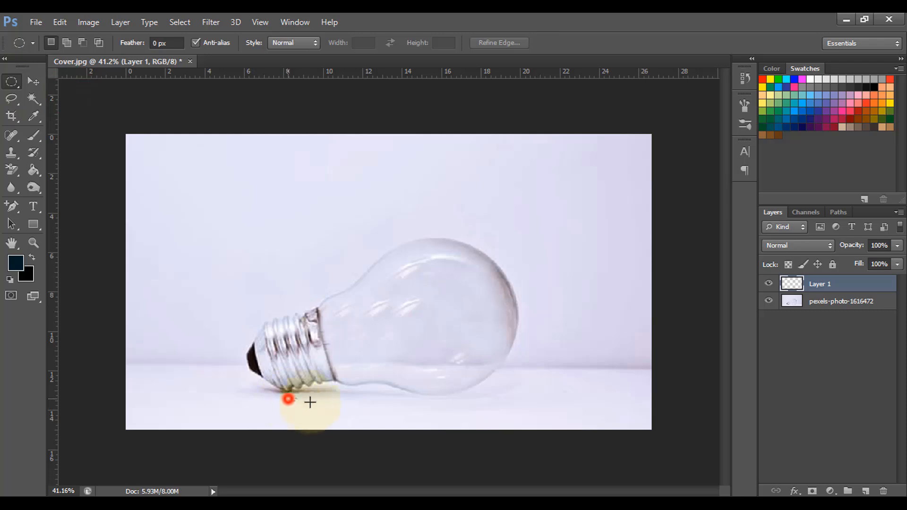
pyautogui.moveTo(310, 402); pyautogui.dragTo(490, 410)
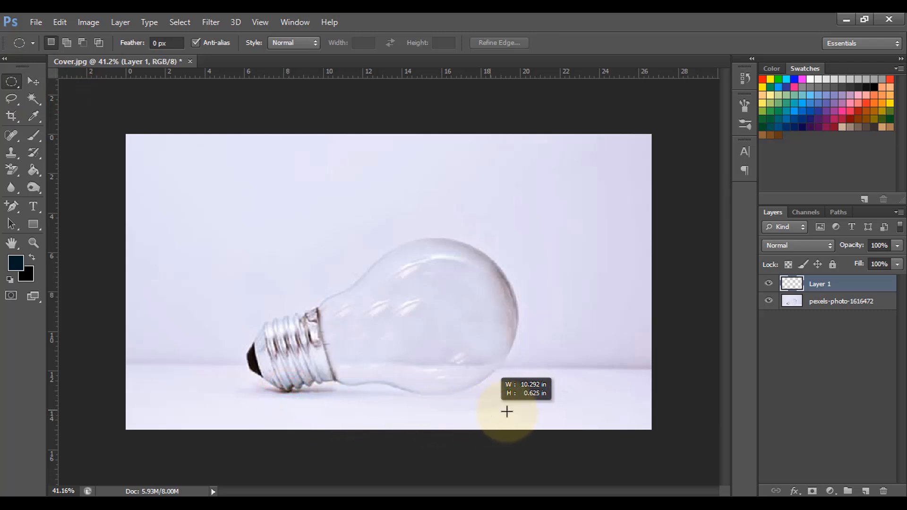
pyautogui.click(409, 407)
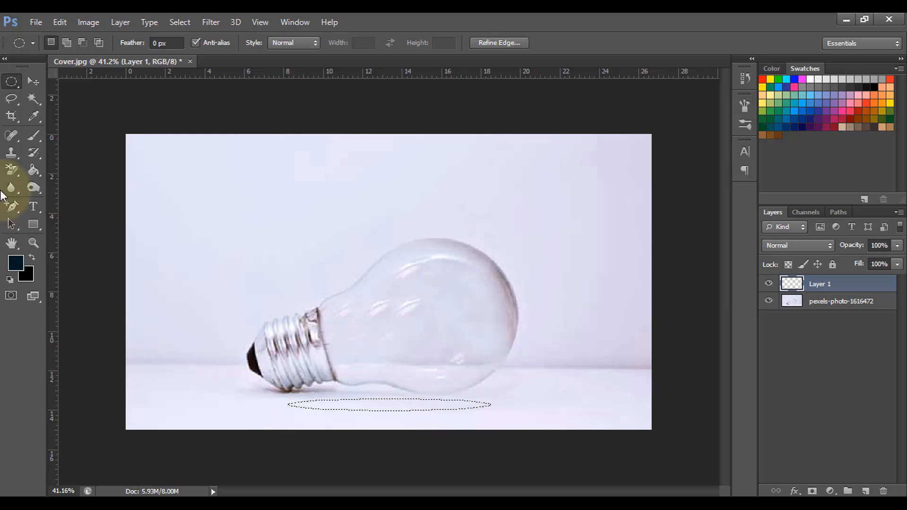
# Fill the ellipse below the bulb with the near-black foreground color 050505 using the Paint Bucket, and deselect.
pyautogui.click(32, 174)
pyautogui.moveTo(32, 174); pyautogui.dragTo(97, 183)
pyautogui.click(18, 262)
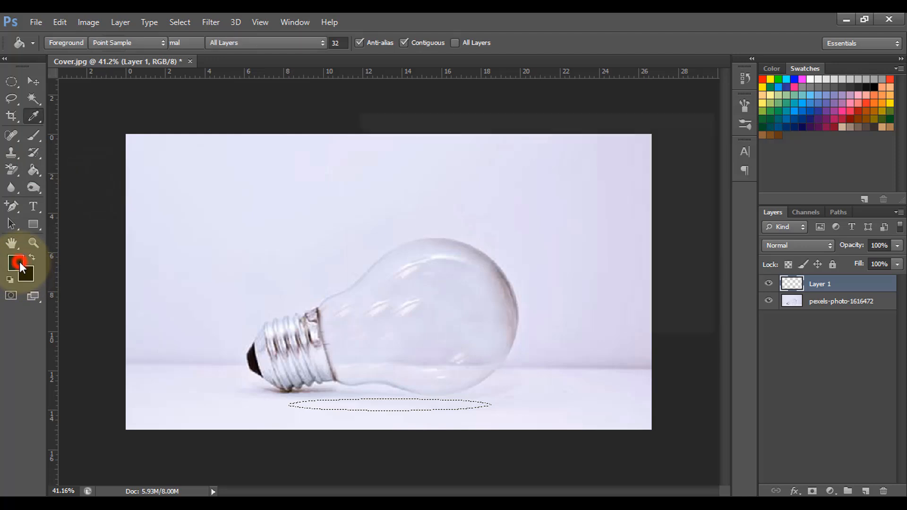
pyautogui.click(407, 313)
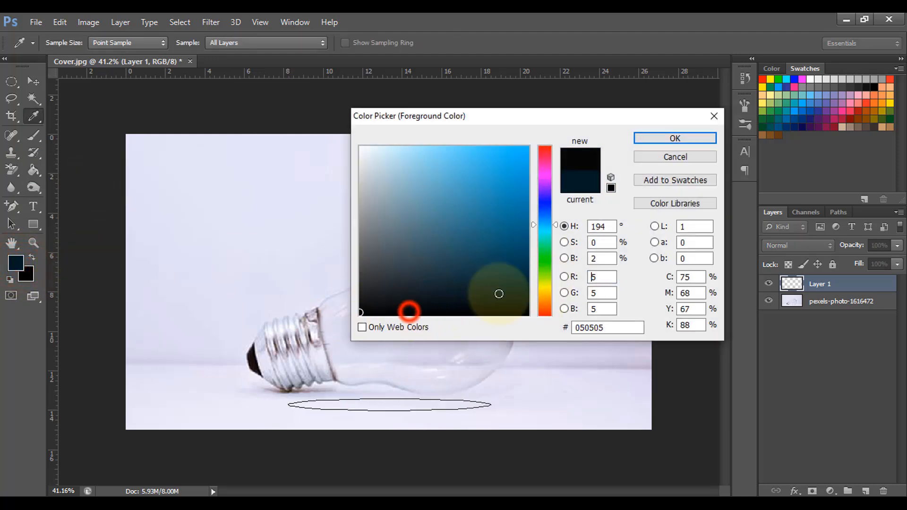
pyautogui.click(675, 138)
pyautogui.click(383, 405)
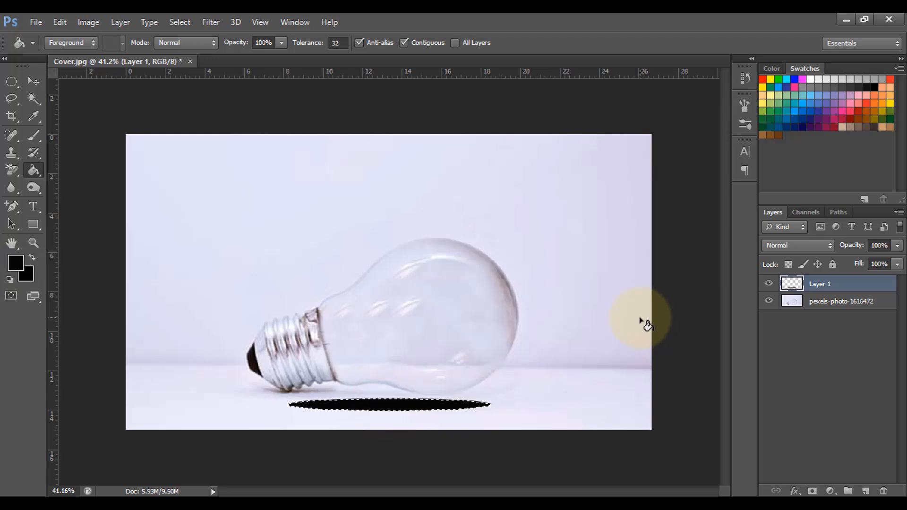
pyautogui.hotkey('ctrl', 'd')
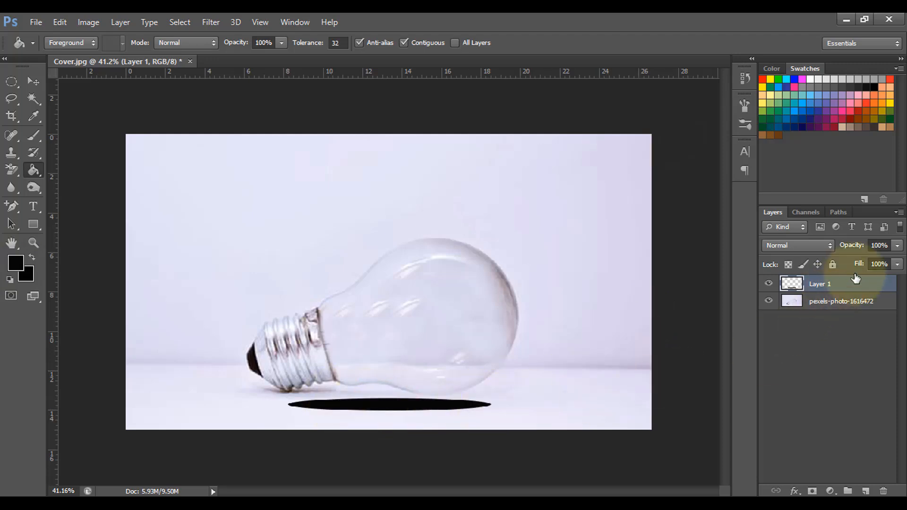
# Apply a Gaussian Blur with a 12.7 pixel radius to the black ellipse on Layer 1.
pyautogui.click(213, 22)
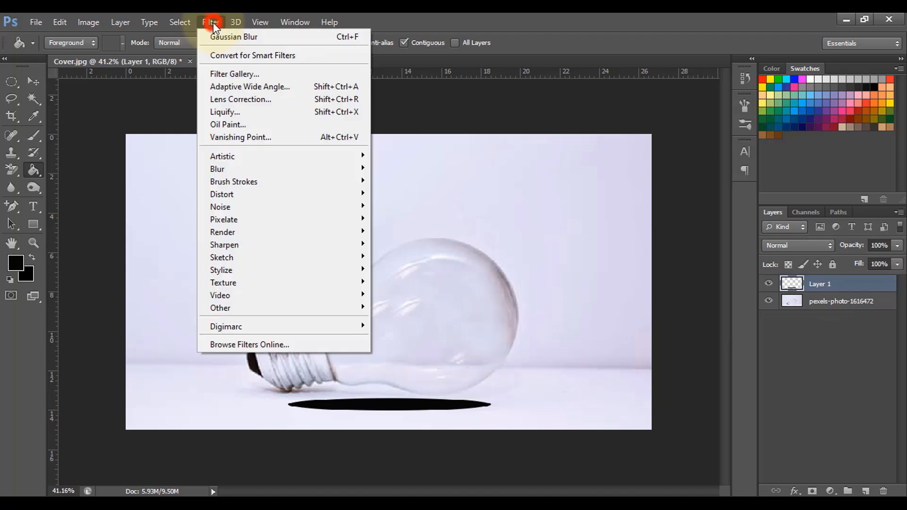
pyautogui.moveTo(217, 168)
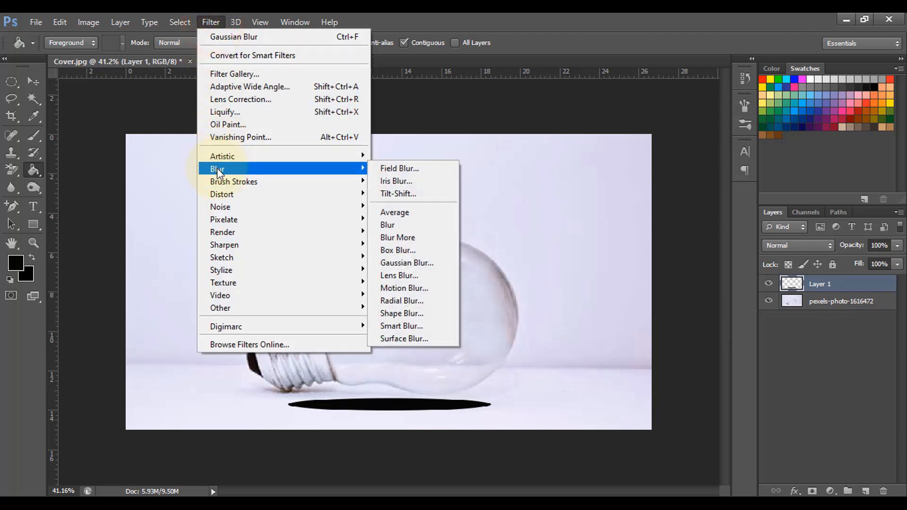
pyautogui.click(406, 262)
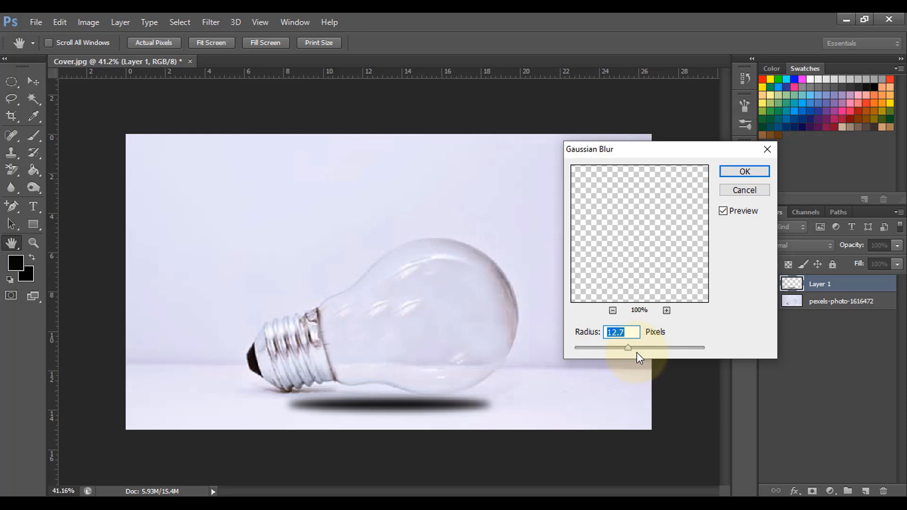
pyautogui.click(741, 171)
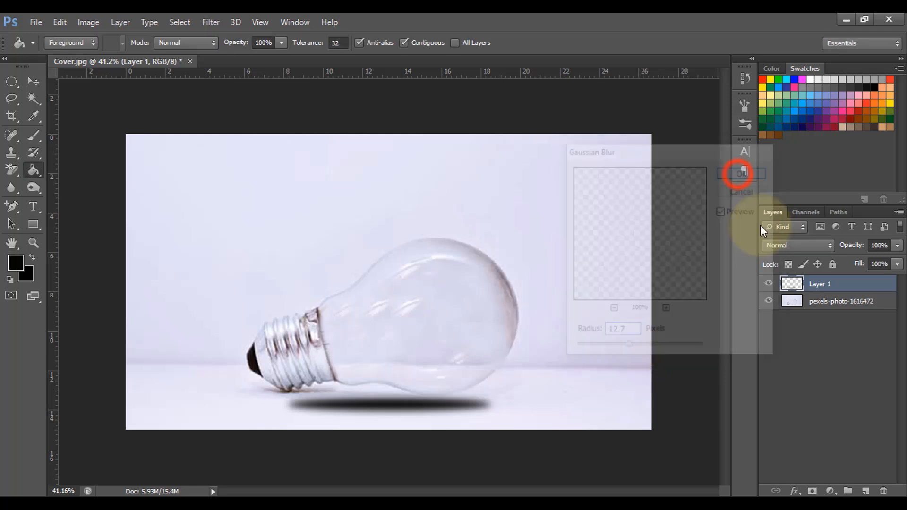
# Lower the opacity of the blurred shadow layer, Layer 1, to 65%.
pyautogui.click(897, 245)
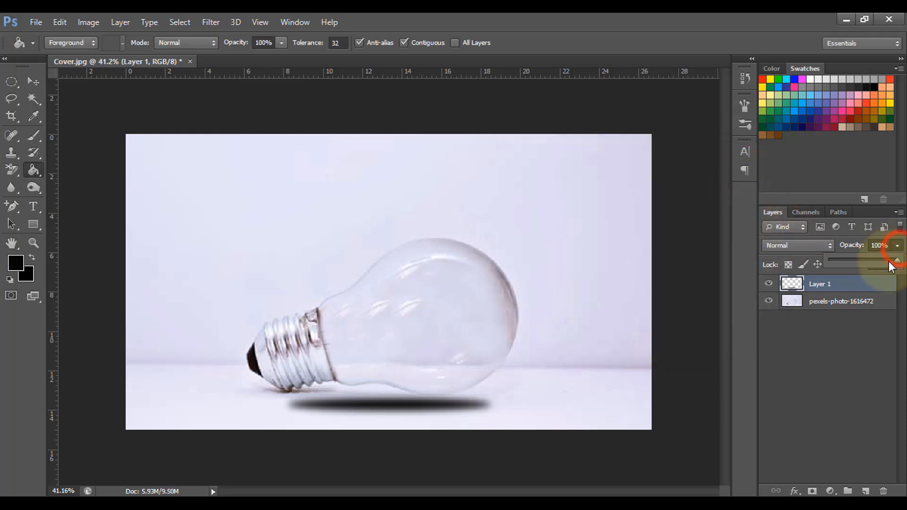
pyautogui.moveTo(889, 261); pyautogui.dragTo(873, 259)
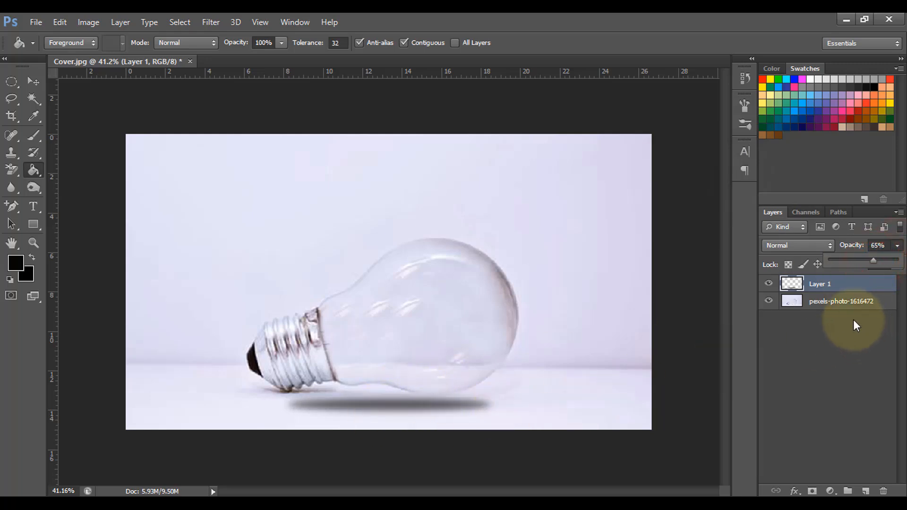
pyautogui.click(897, 245)
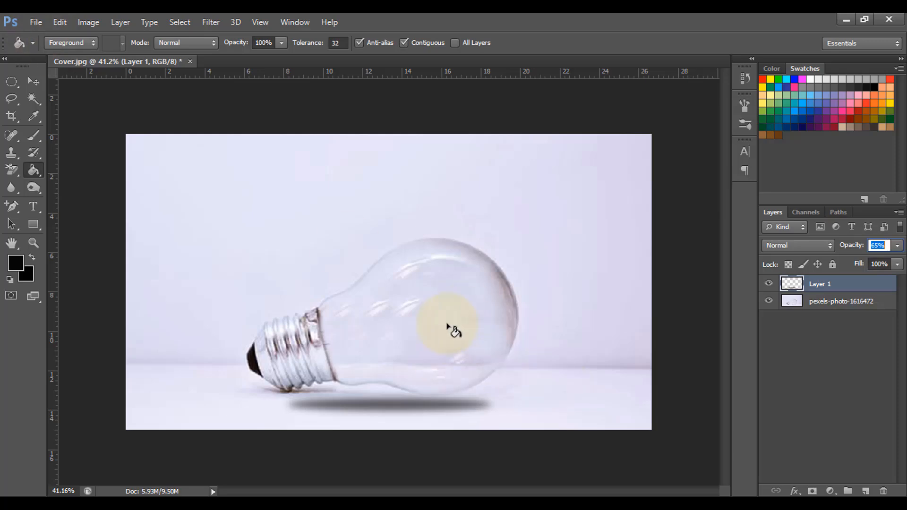
# Place the water image file "unnamed" from the Desktop into the bulb document.
pyautogui.click(36, 22)
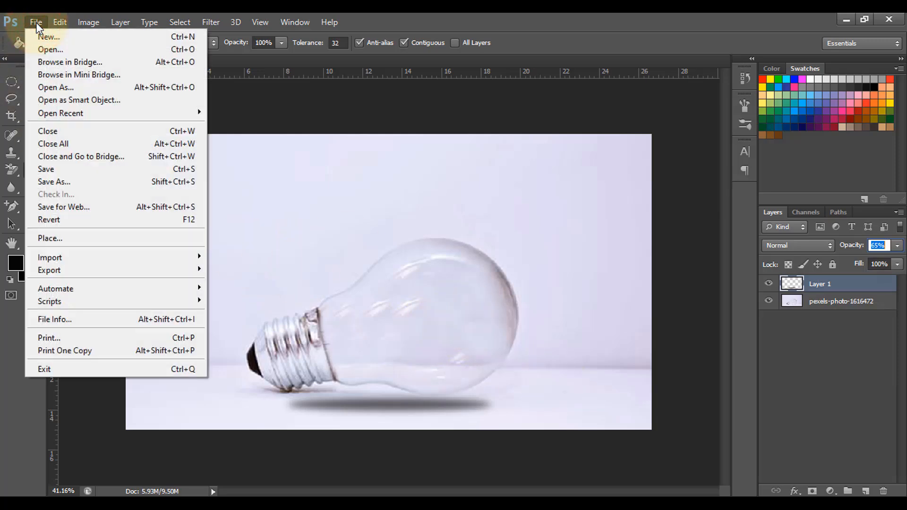
pyautogui.click(57, 238)
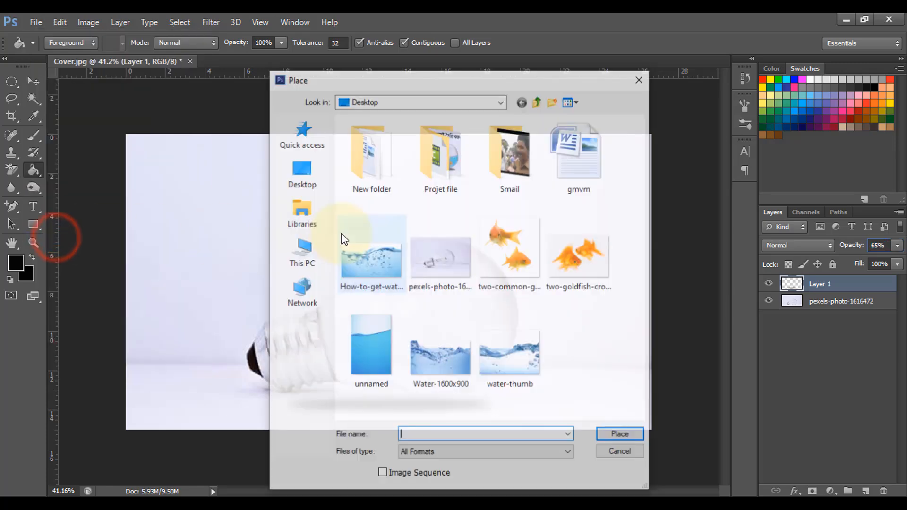
pyautogui.click(378, 355)
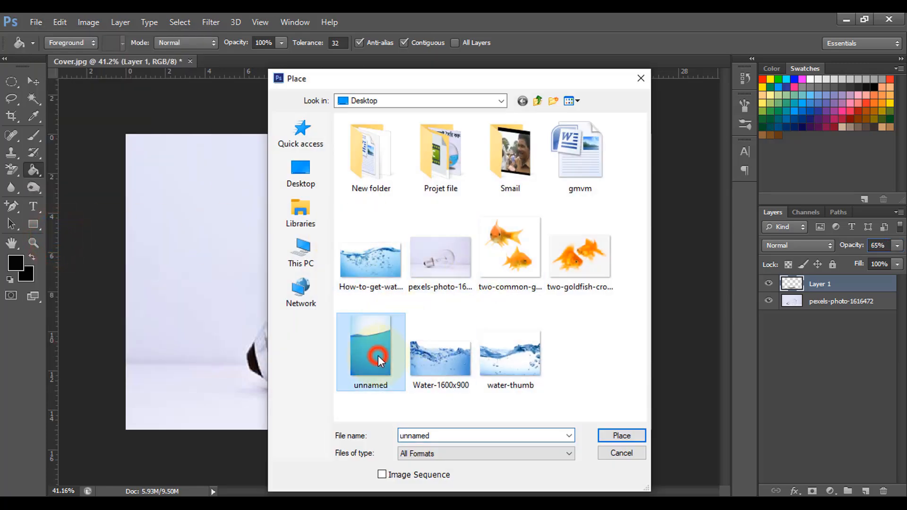
pyautogui.click(618, 433)
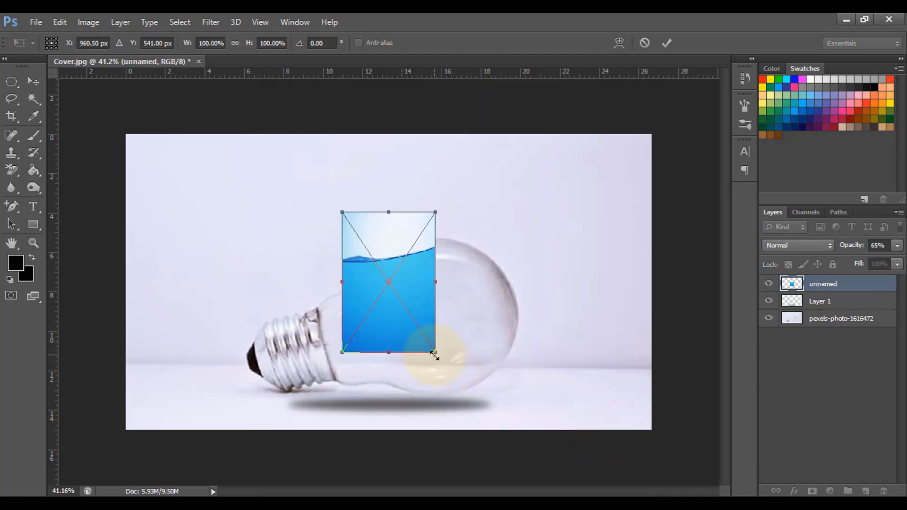
# Enlarge the placed water image to about 212% and position it over the bulb's glass body.
pyautogui.moveTo(434, 354); pyautogui.dragTo(560, 487)
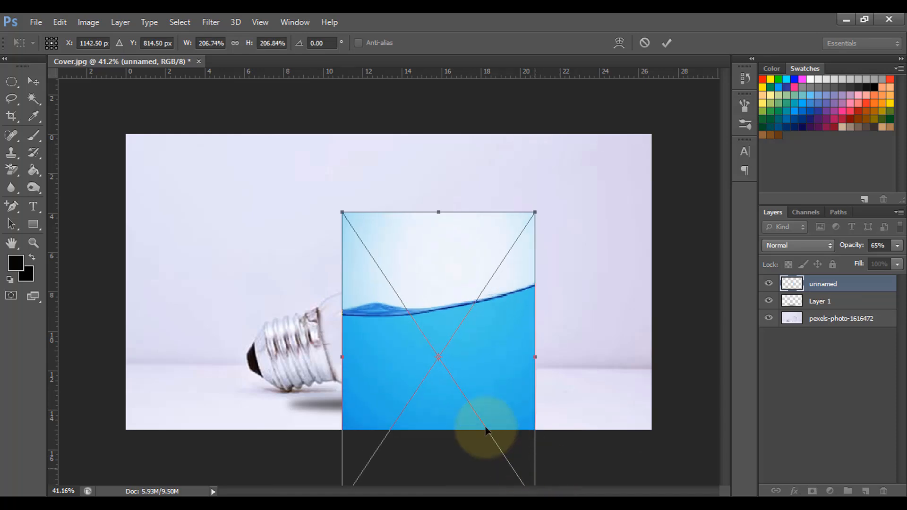
pyautogui.moveTo(493, 366); pyautogui.dragTo(472, 389)
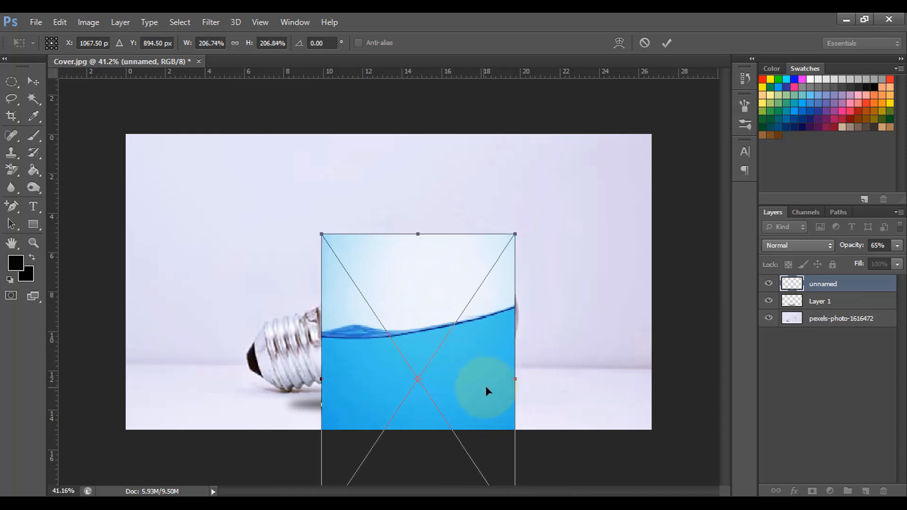
pyautogui.moveTo(516, 234)
pyautogui.mouseDown()
pyautogui.moveTo(536, 229)
pyautogui.moveTo(528, 233)
pyautogui.mouseUp()
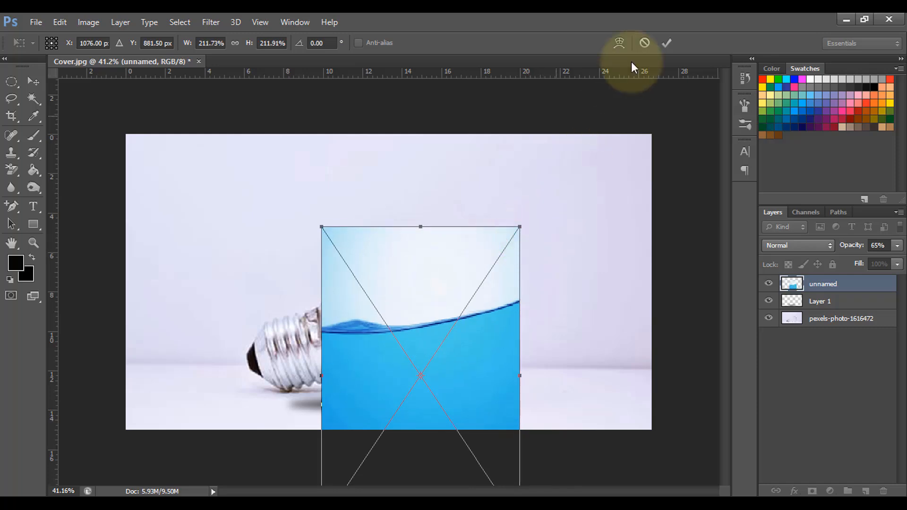
pyautogui.click(667, 43)
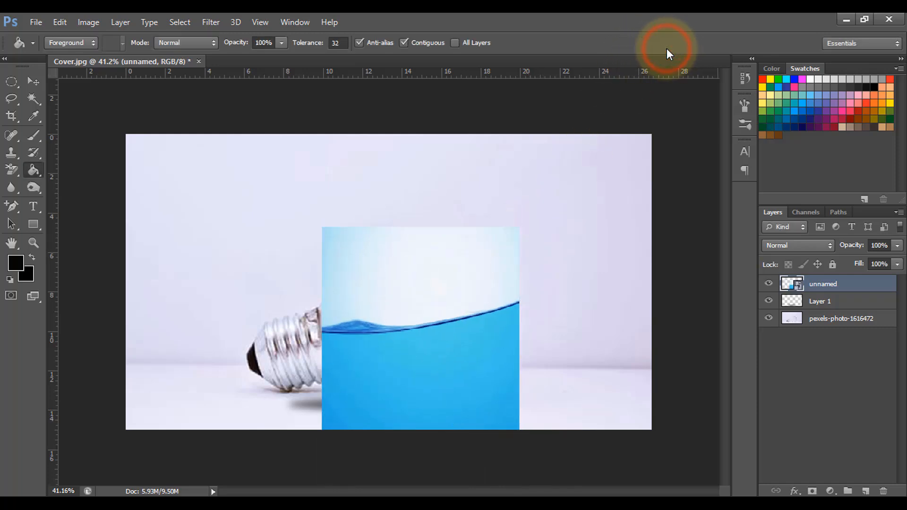
# Set the water layer's blend mode to Multiply and add a layer mask to it.
pyautogui.click(792, 247)
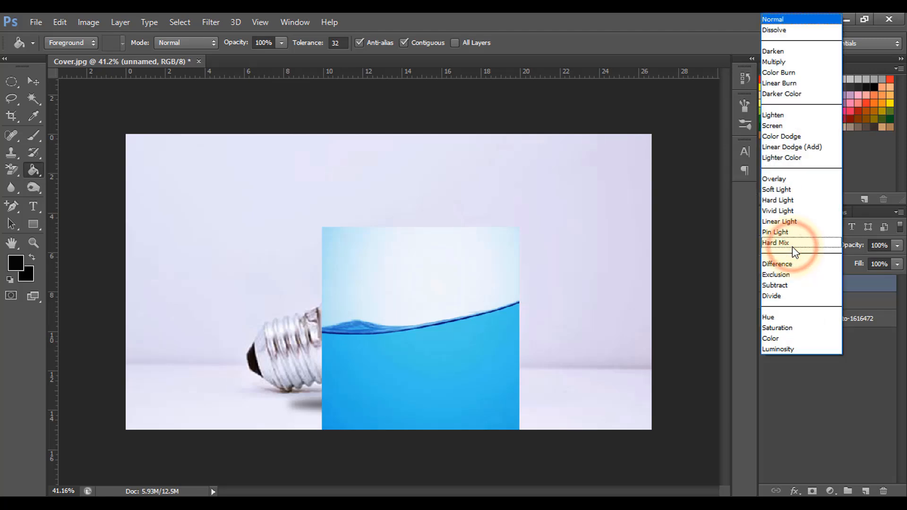
pyautogui.click(792, 62)
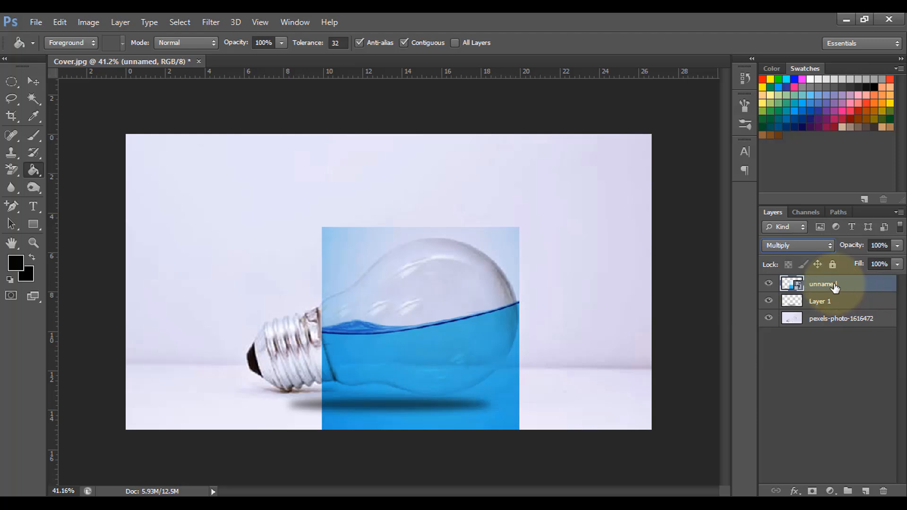
pyautogui.click(813, 491)
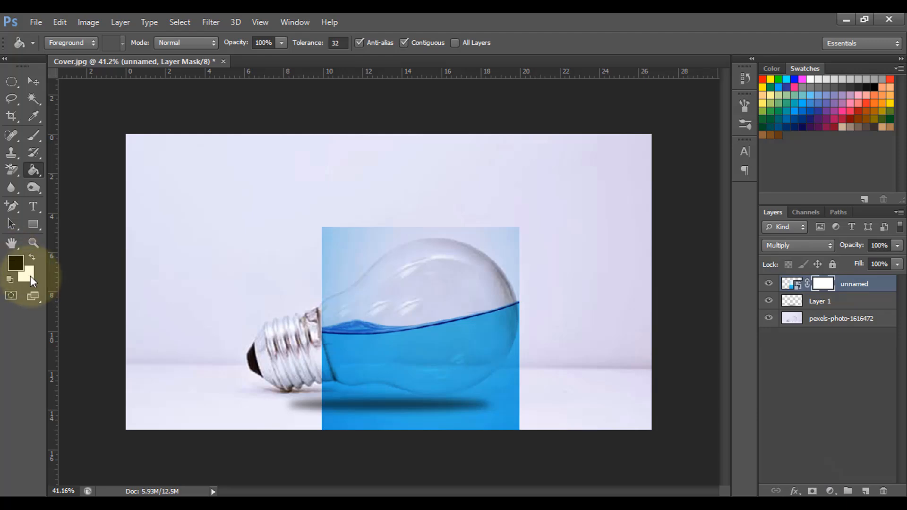
# Paint black on the water layer's mask with a soft 125 px brush to hide the image above the waterline.
pyautogui.press('d')
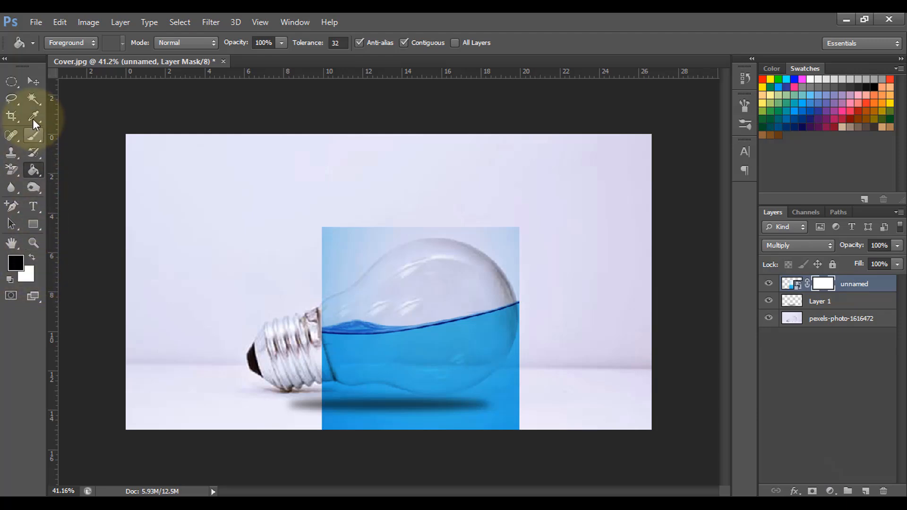
pyautogui.click(32, 135)
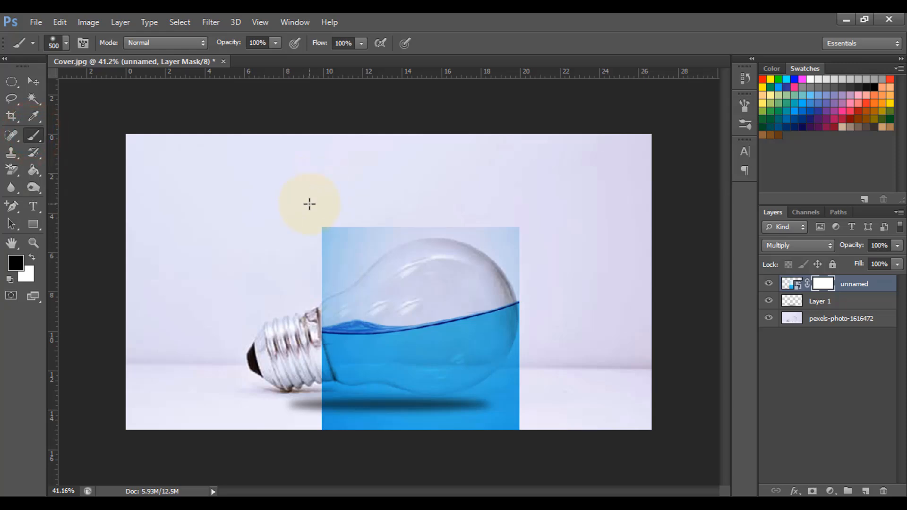
pyautogui.press('[')
pyautogui.press('[')
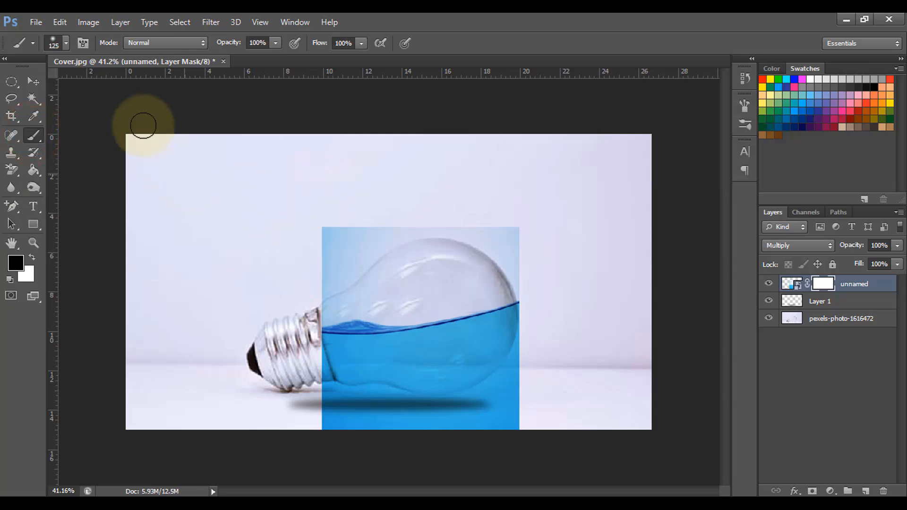
pyautogui.click(65, 42)
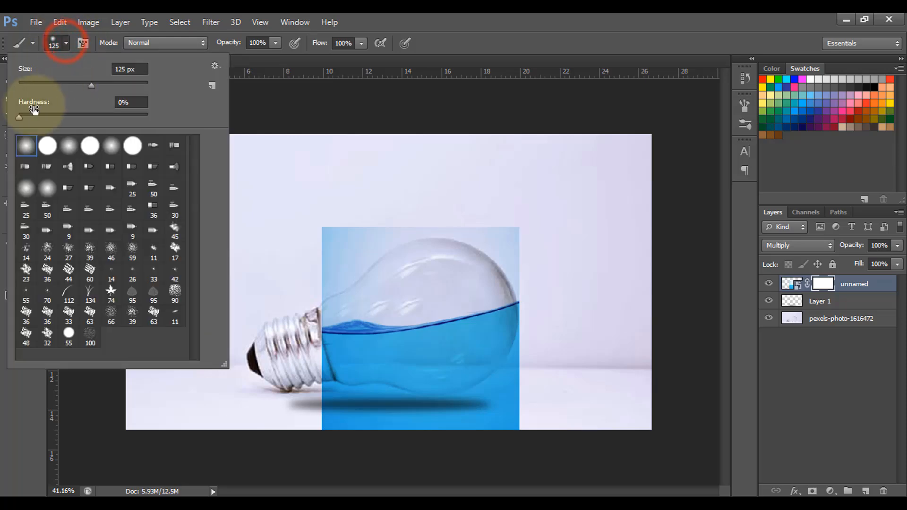
pyautogui.click(68, 42)
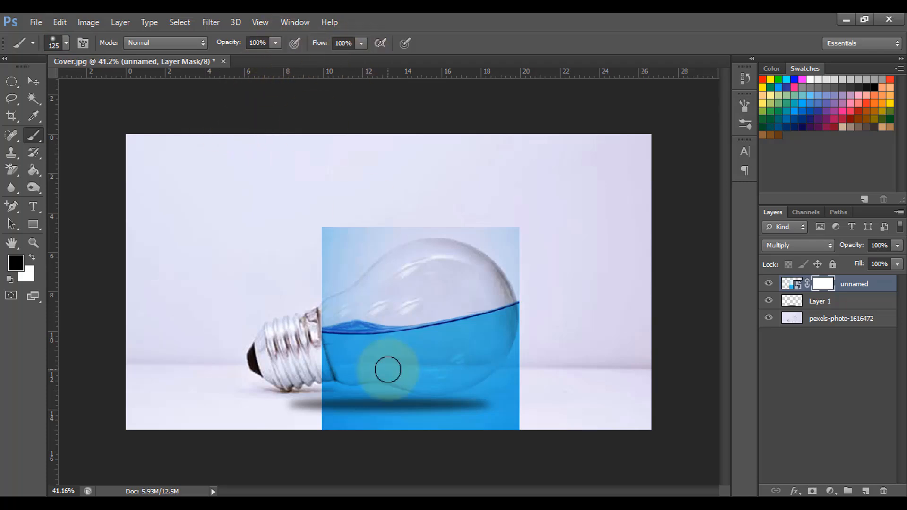
pyautogui.moveTo(317, 220)
pyautogui.mouseDown()
pyautogui.moveTo(471, 224)
pyautogui.moveTo(340, 233)
pyautogui.mouseUp()
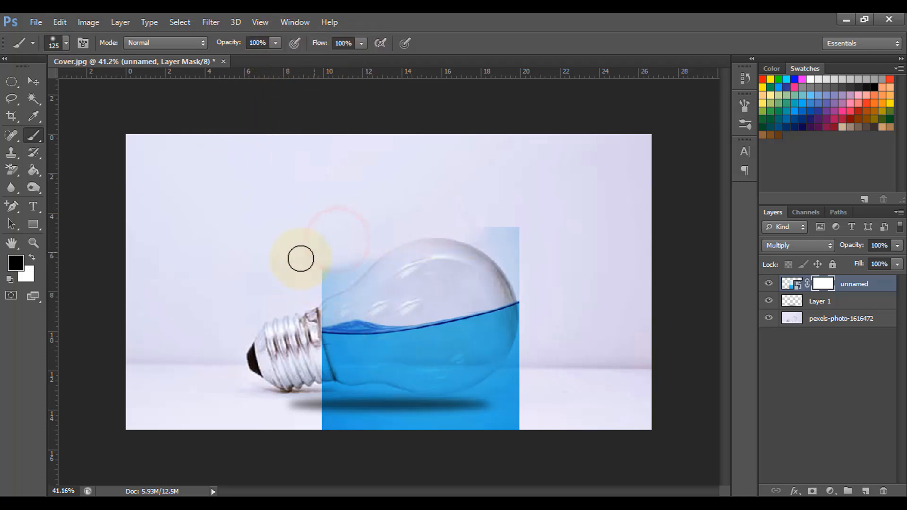
pyautogui.moveTo(300, 258)
pyautogui.mouseDown()
pyautogui.moveTo(522, 222)
pyautogui.moveTo(516, 267)
pyautogui.moveTo(500, 290)
pyautogui.moveTo(342, 265)
pyautogui.moveTo(317, 309)
pyautogui.moveTo(337, 240)
pyautogui.mouseUp()
# Mask out the water beyond the bulb's end and below the glass outline with a soft 90 px black brush.
pyautogui.moveTo(565, 358); pyautogui.dragTo(587, 283)
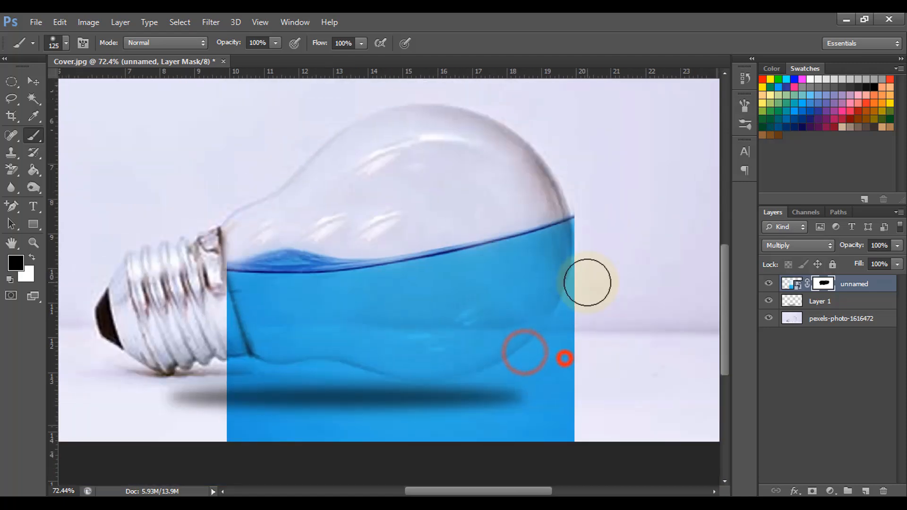
pyautogui.press('[')
pyautogui.click(587, 211)
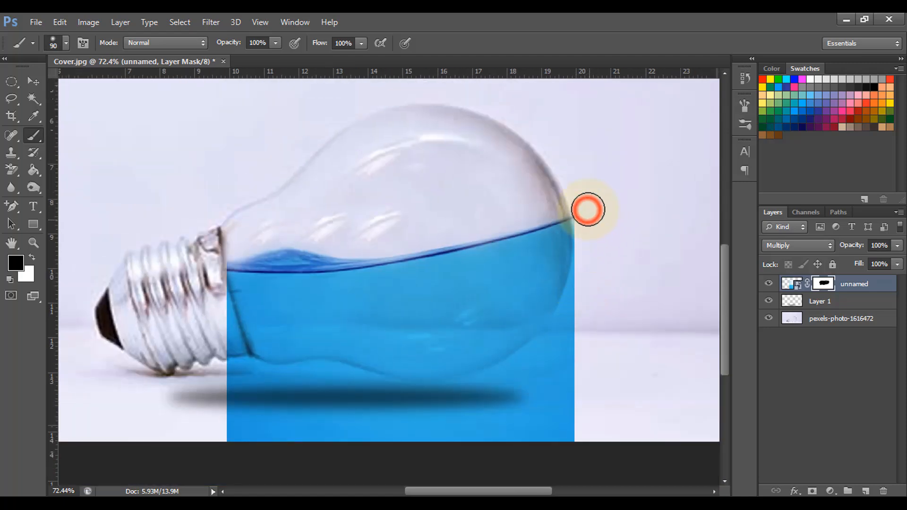
pyautogui.moveTo(584, 277)
pyautogui.mouseDown()
pyautogui.moveTo(580, 295)
pyautogui.moveTo(593, 279)
pyautogui.moveTo(572, 336)
pyautogui.moveTo(586, 340)
pyautogui.moveTo(561, 435)
pyautogui.moveTo(510, 450)
pyautogui.moveTo(356, 460)
pyautogui.moveTo(247, 433)
pyautogui.moveTo(198, 431)
pyautogui.moveTo(256, 442)
pyautogui.moveTo(230, 404)
pyautogui.moveTo(210, 266)
pyautogui.moveTo(214, 314)
pyautogui.moveTo(238, 373)
pyautogui.moveTo(300, 387)
pyautogui.moveTo(320, 379)
pyautogui.moveTo(299, 379)
pyautogui.moveTo(310, 379)
pyautogui.moveTo(269, 399)
pyautogui.moveTo(279, 412)
pyautogui.moveTo(288, 402)
pyautogui.moveTo(316, 433)
pyautogui.moveTo(399, 436)
pyautogui.moveTo(318, 402)
pyautogui.moveTo(343, 418)
pyautogui.moveTo(319, 397)
pyautogui.moveTo(311, 409)
pyautogui.moveTo(339, 403)
pyautogui.moveTo(329, 377)
pyautogui.moveTo(343, 345)
pyautogui.moveTo(336, 396)
pyautogui.moveTo(349, 384)
pyautogui.moveTo(369, 392)
pyautogui.moveTo(337, 387)
pyautogui.moveTo(406, 406)
pyautogui.moveTo(452, 396)
pyautogui.moveTo(372, 393)
pyautogui.moveTo(470, 404)
pyautogui.moveTo(452, 429)
pyautogui.moveTo(557, 431)
pyautogui.moveTo(582, 405)
pyautogui.moveTo(571, 415)
pyautogui.moveTo(583, 380)
pyautogui.moveTo(560, 373)
pyautogui.moveTo(580, 332)
pyautogui.moveTo(551, 360)
pyautogui.moveTo(549, 346)
pyautogui.moveTo(441, 405)
pyautogui.moveTo(598, 346)
pyautogui.mouseUp()
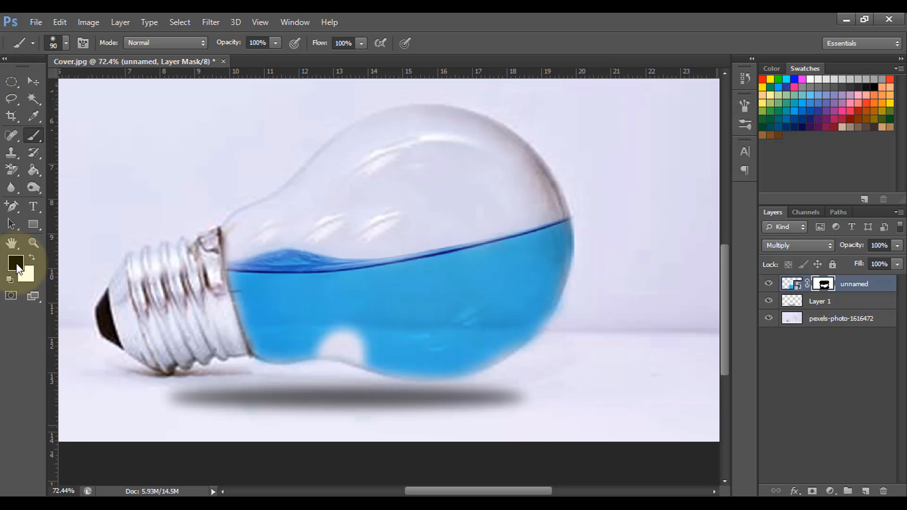
# Paint white on the mask to restore the missing water along the bulb's lower edge and rounded end.
pyautogui.click(32, 257)
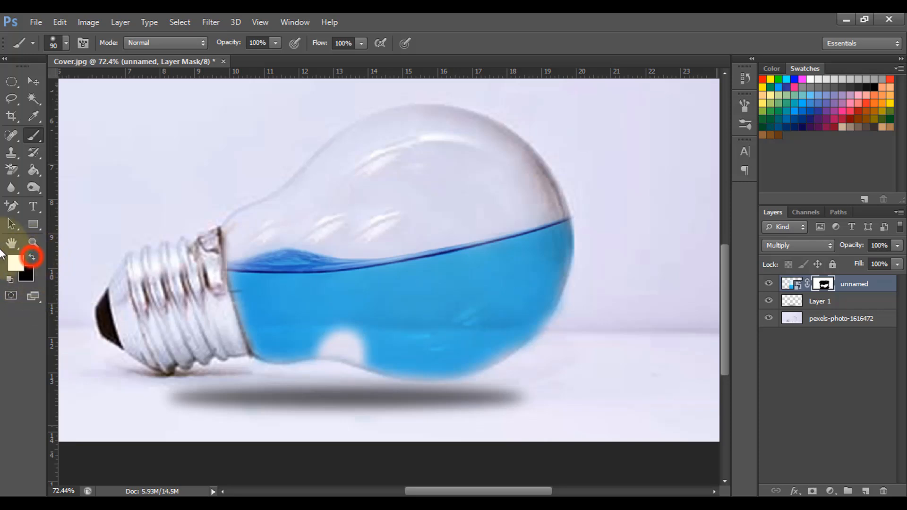
pyautogui.moveTo(310, 358)
pyautogui.mouseDown()
pyautogui.moveTo(351, 327)
pyautogui.moveTo(307, 332)
pyautogui.moveTo(357, 340)
pyautogui.mouseUp()
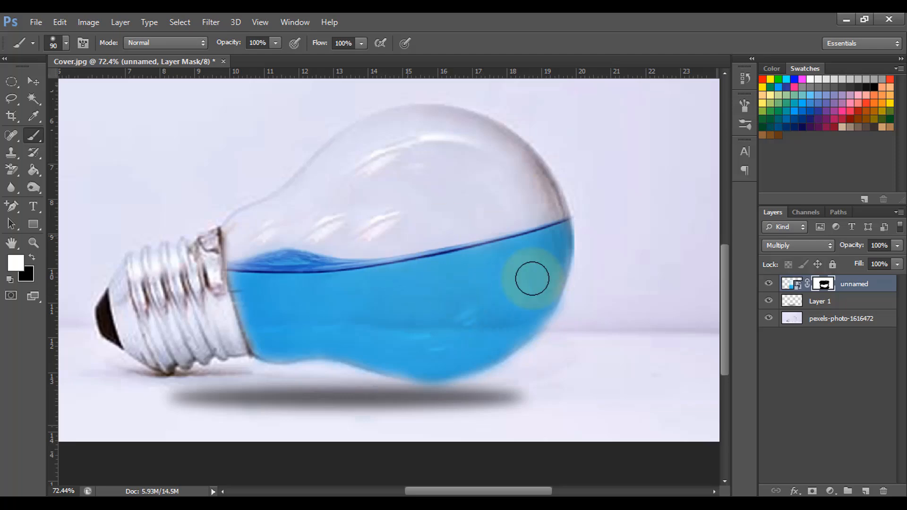
pyautogui.moveTo(555, 255); pyautogui.dragTo(539, 290)
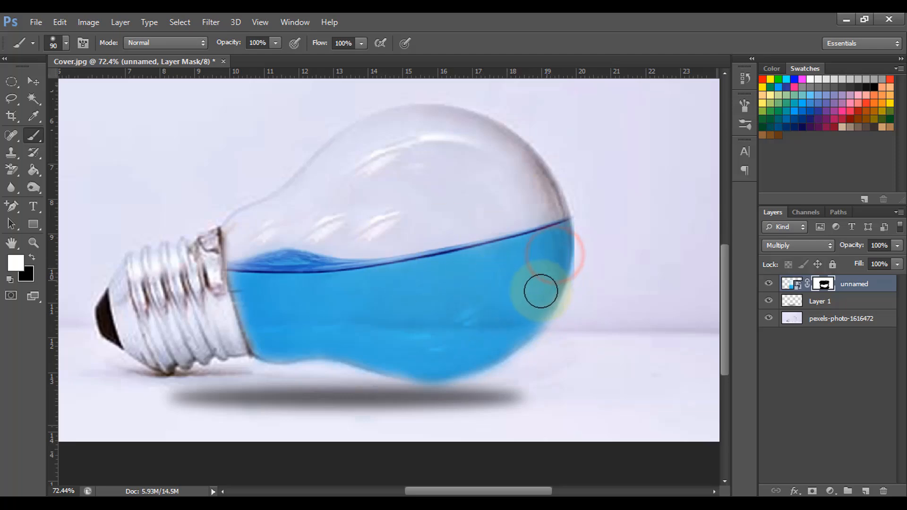
# Add a Hue/Saturation adjustment layer above the water layer with Hue set to +3.
pyautogui.click(830, 491)
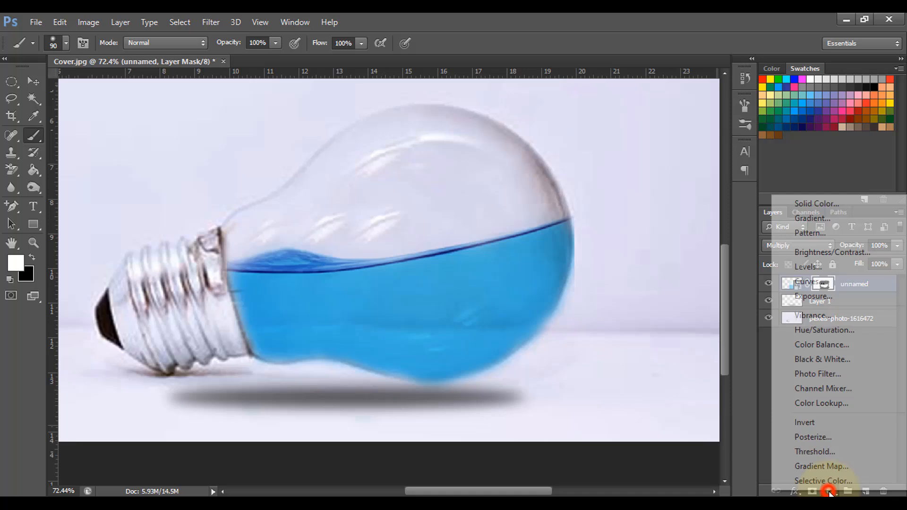
pyautogui.click(832, 329)
pyautogui.moveTo(681, 180); pyautogui.dragTo(684, 179)
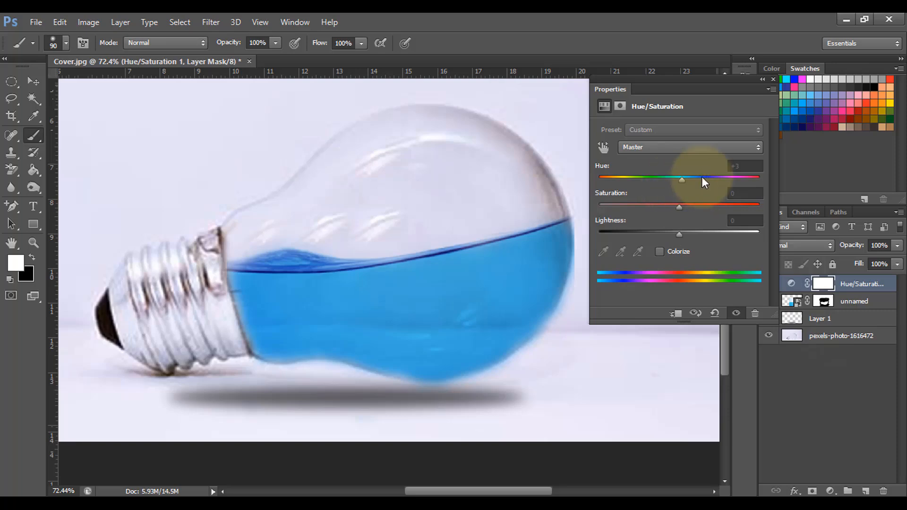
pyautogui.click(773, 78)
# Place the "two-common-goldfish" image from the Desktop into the document.
pyautogui.scroll(-3, 435, 344)
pyautogui.scroll(3, 438, 344)
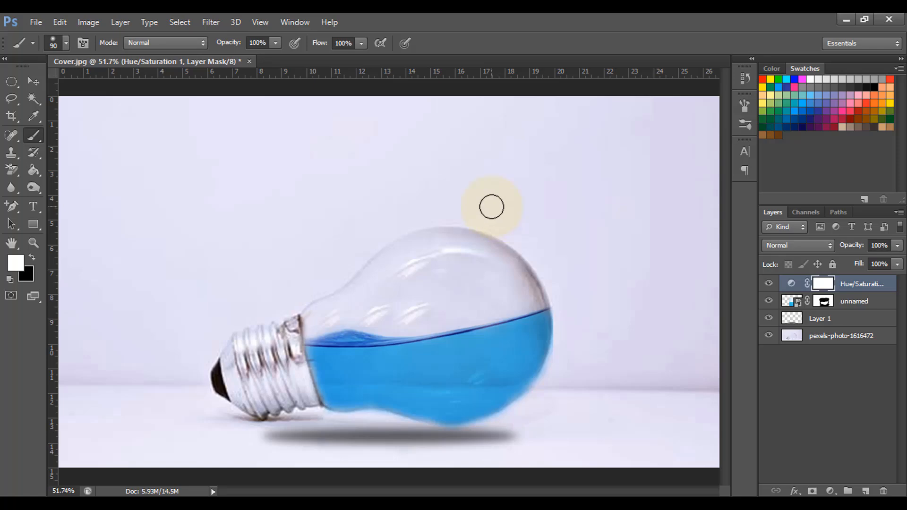
pyautogui.click(36, 22)
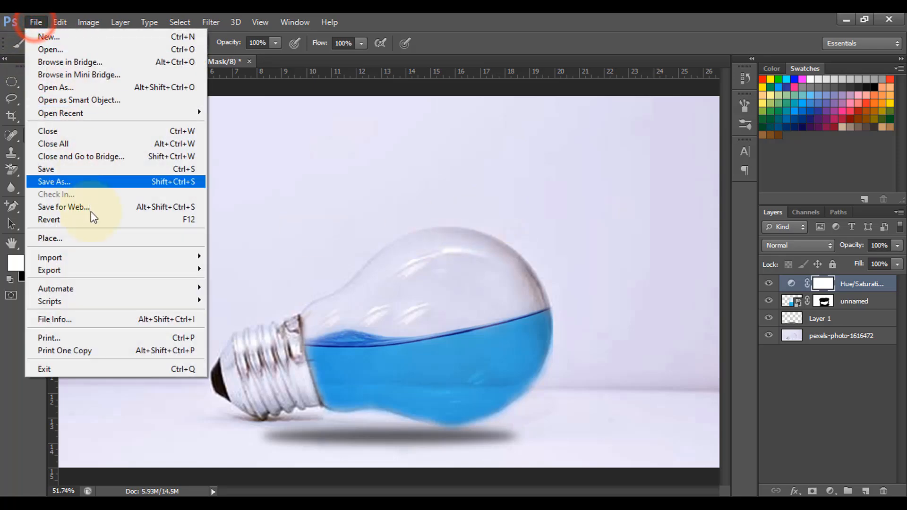
pyautogui.click(91, 238)
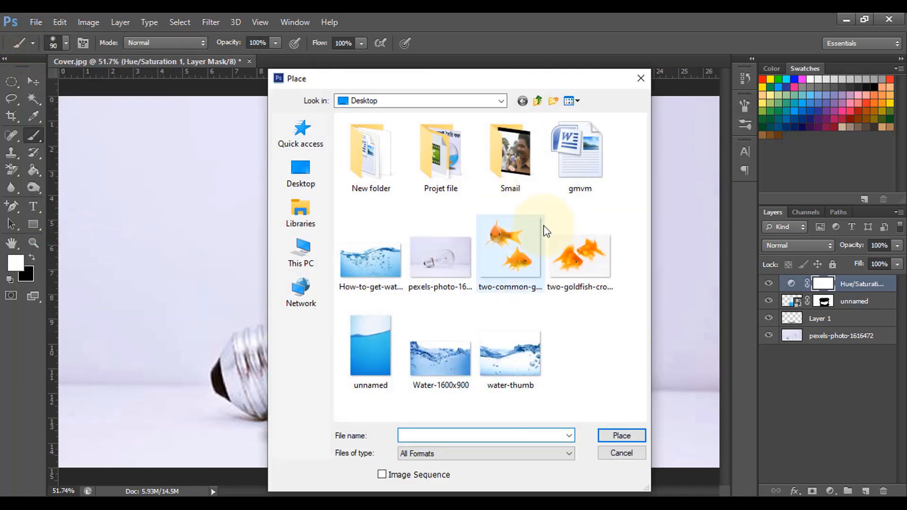
pyautogui.click(517, 250)
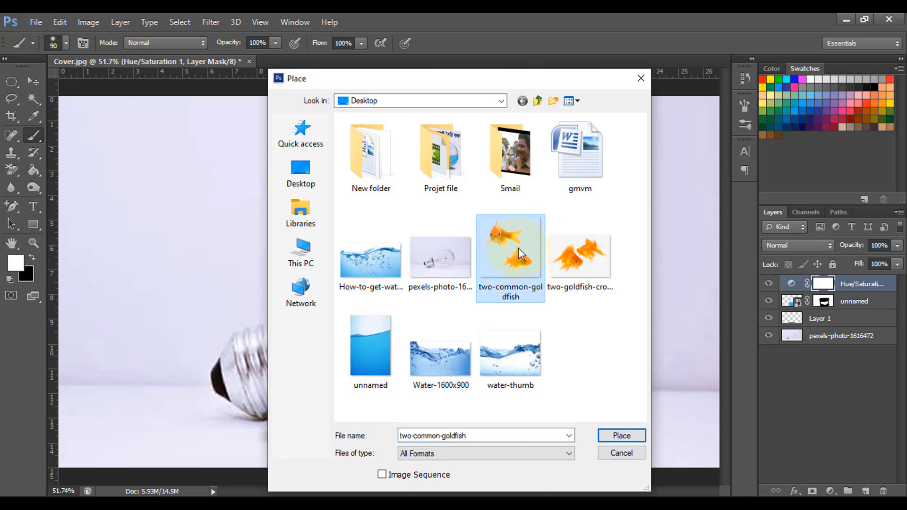
pyautogui.click(621, 435)
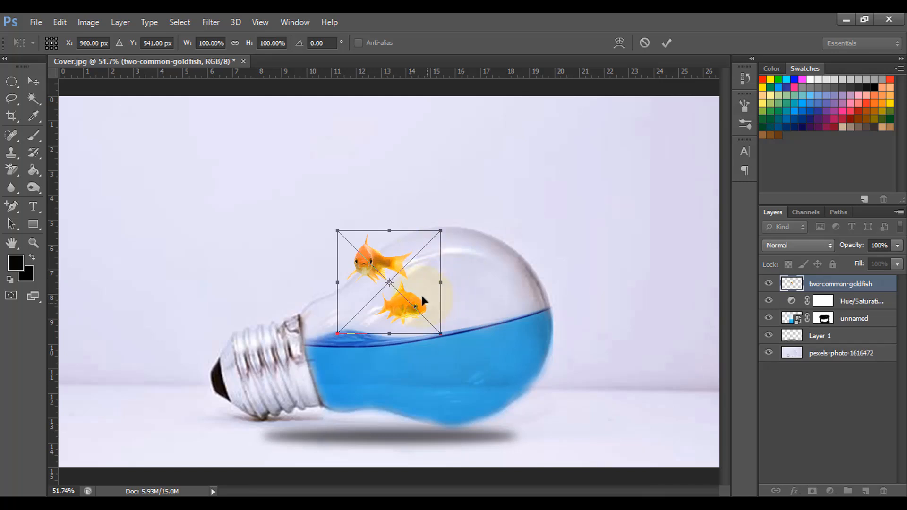
# Fit the goldfish into the bulb's water at about 112% scale and lower their layer's opacity to 80%.
pyautogui.moveTo(418, 292); pyautogui.dragTo(480, 372)
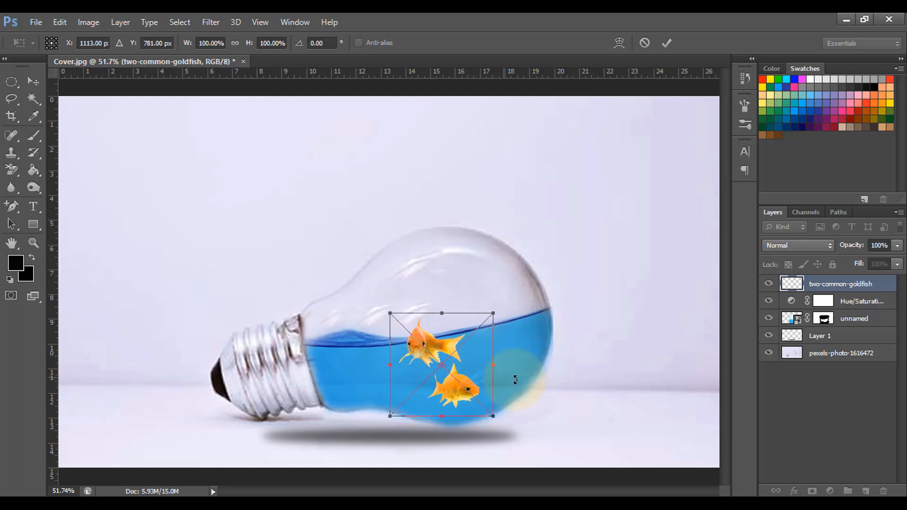
pyautogui.moveTo(493, 416); pyautogui.dragTo(500, 423)
pyautogui.moveTo(488, 393); pyautogui.dragTo(501, 414)
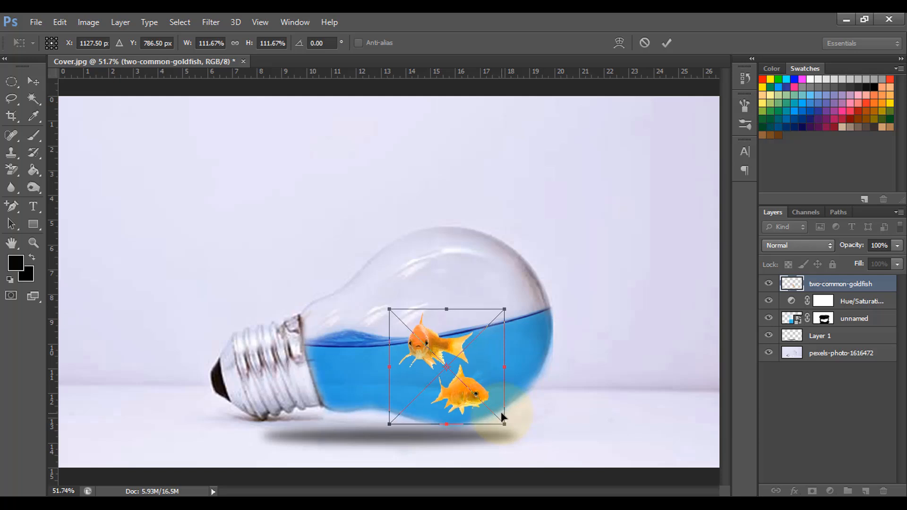
pyautogui.press('b')
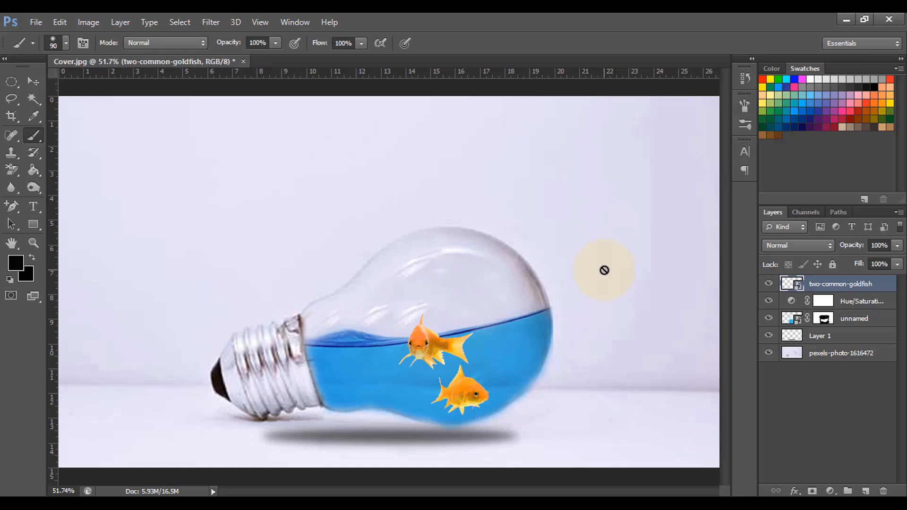
pyautogui.click(897, 246)
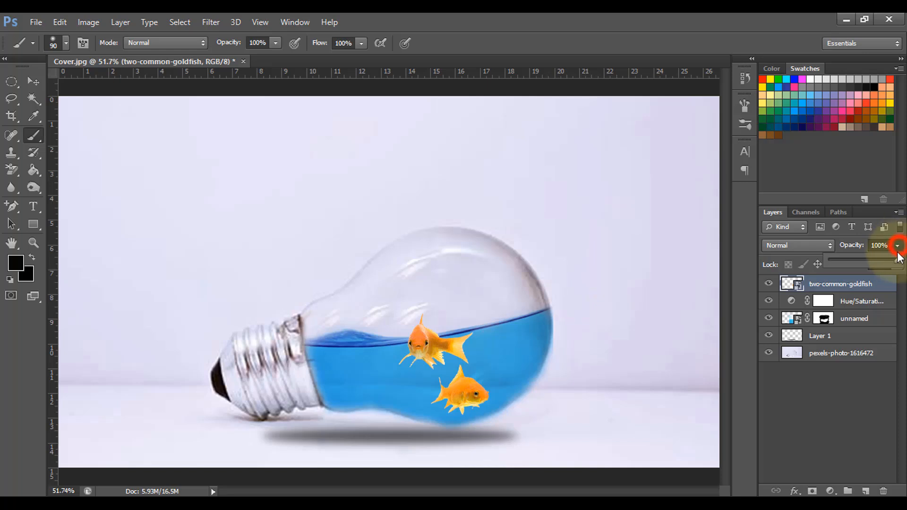
pyautogui.moveTo(891, 260); pyautogui.dragTo(883, 260)
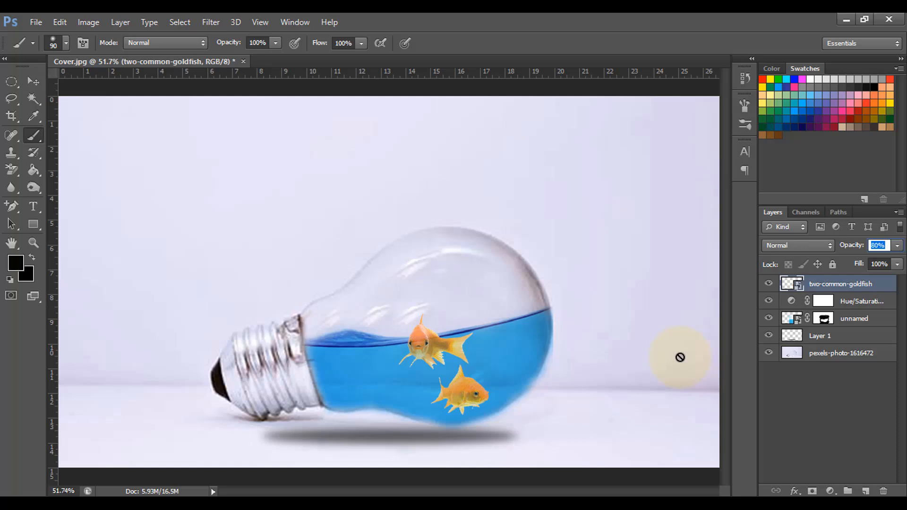
# Place the "Water-1600x900" image from the Desktop into the document.
pyautogui.click(852, 422)
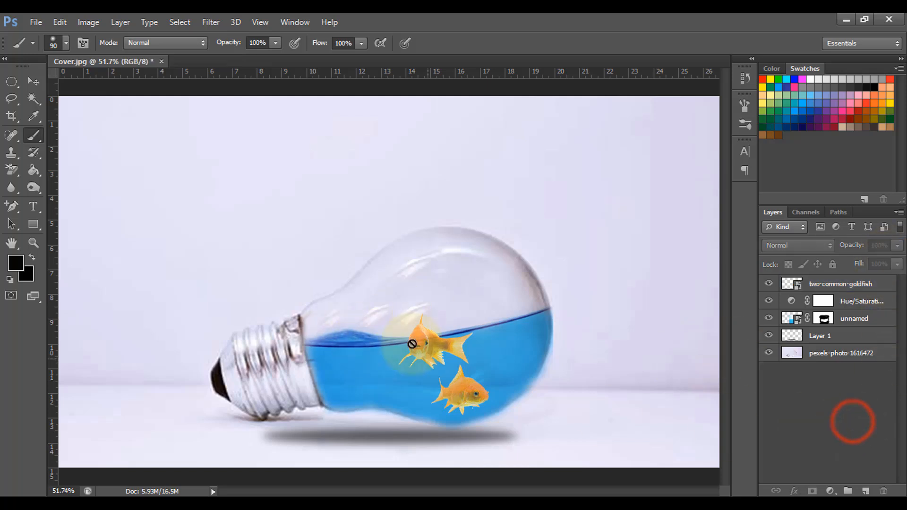
pyautogui.click(36, 21)
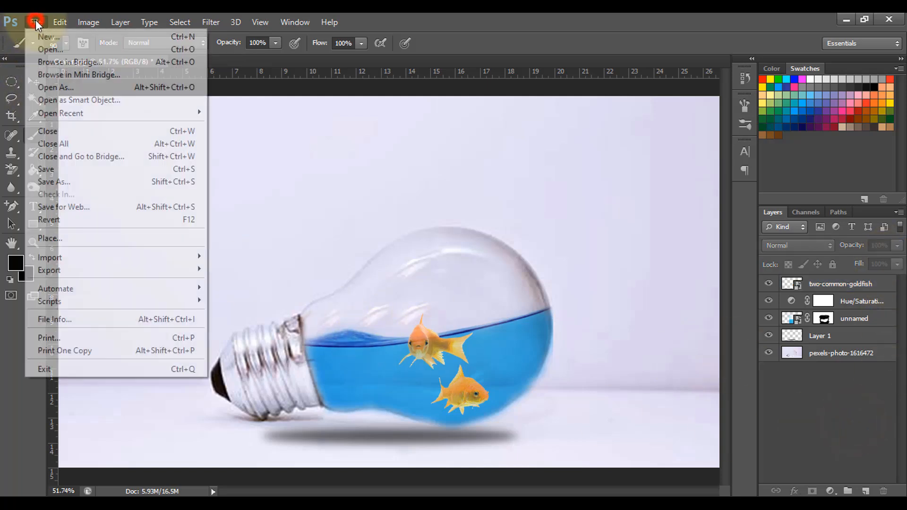
pyautogui.click(63, 237)
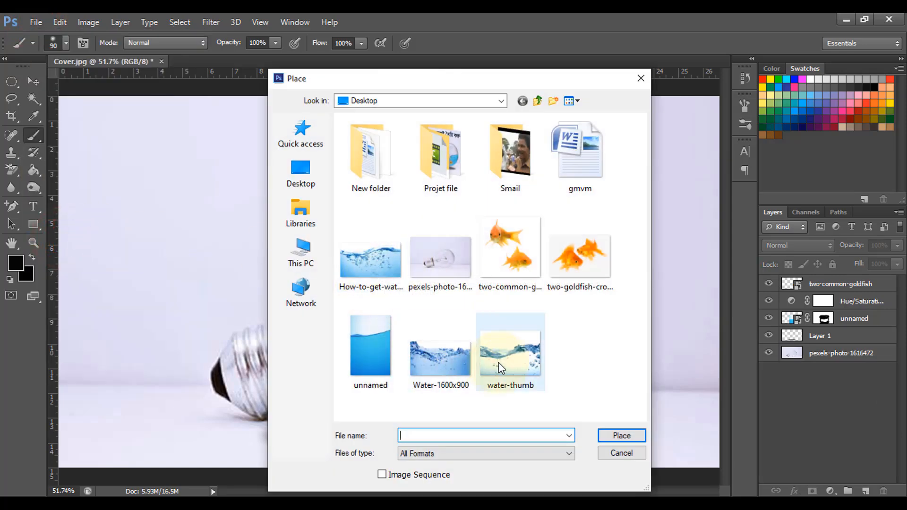
pyautogui.click(446, 370)
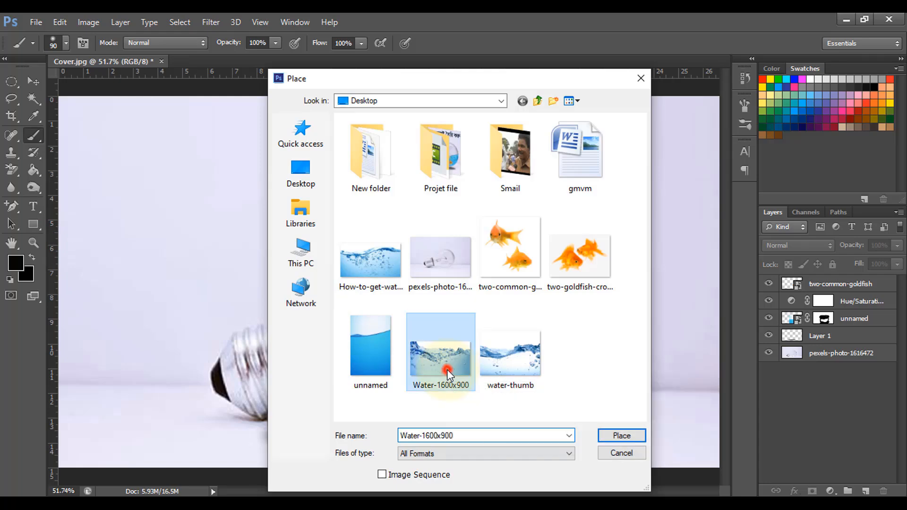
pyautogui.click(622, 435)
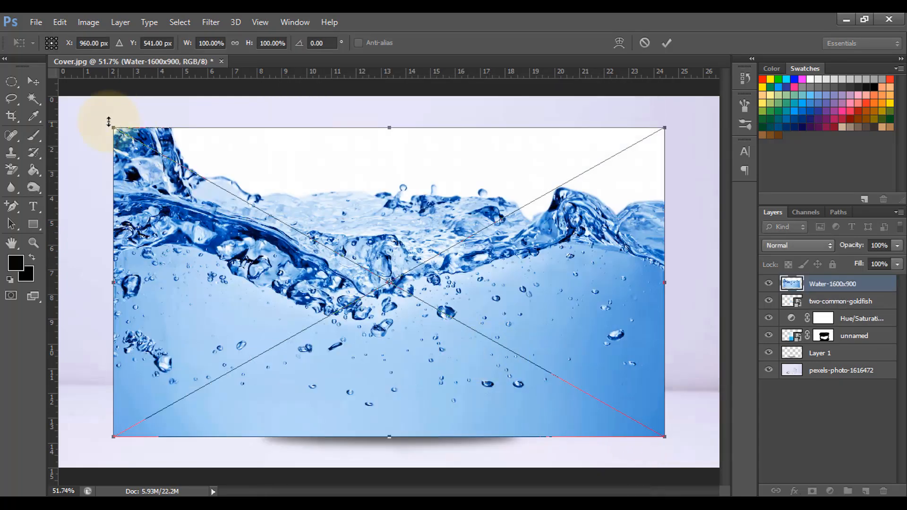
# Scale the placed water image to about 52%, rotate it to about -6.3° over the bulb's water, and commit the placement.
pyautogui.moveTo(108, 125); pyautogui.dragTo(355, 263)
pyautogui.moveTo(467, 356); pyautogui.dragTo(402, 423)
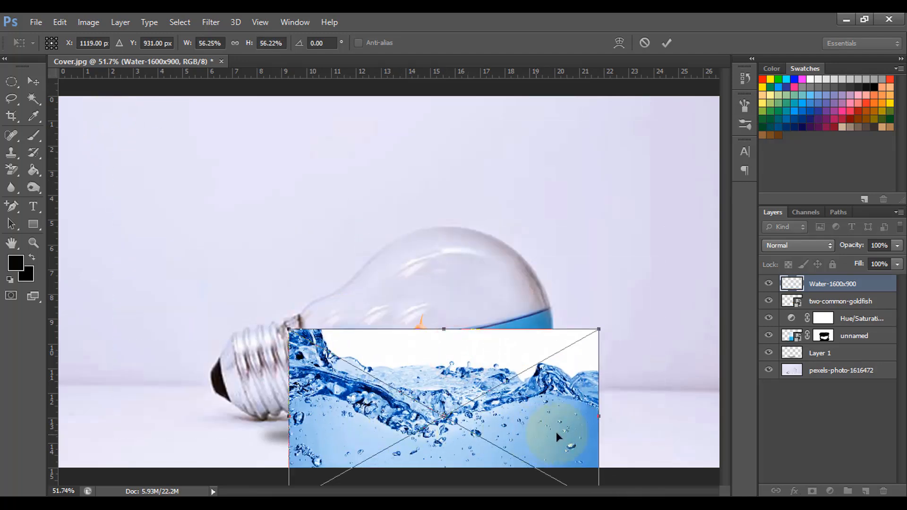
pyautogui.scroll(-3, 646, 379)
pyautogui.moveTo(588, 397); pyautogui.dragTo(595, 372)
pyautogui.moveTo(587, 364); pyautogui.dragTo(588, 368)
pyautogui.moveTo(498, 389); pyautogui.dragTo(505, 376)
pyautogui.moveTo(592, 371); pyautogui.dragTo(591, 367)
pyautogui.moveTo(566, 422)
pyautogui.mouseDown()
pyautogui.moveTo(515, 398)
pyautogui.moveTo(557, 412)
pyautogui.mouseUp()
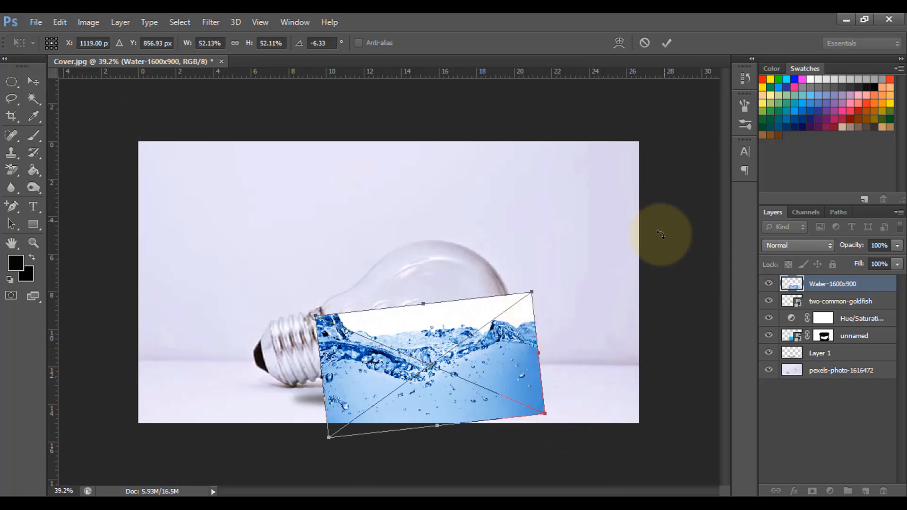
pyautogui.click(666, 42)
pyautogui.press('b')
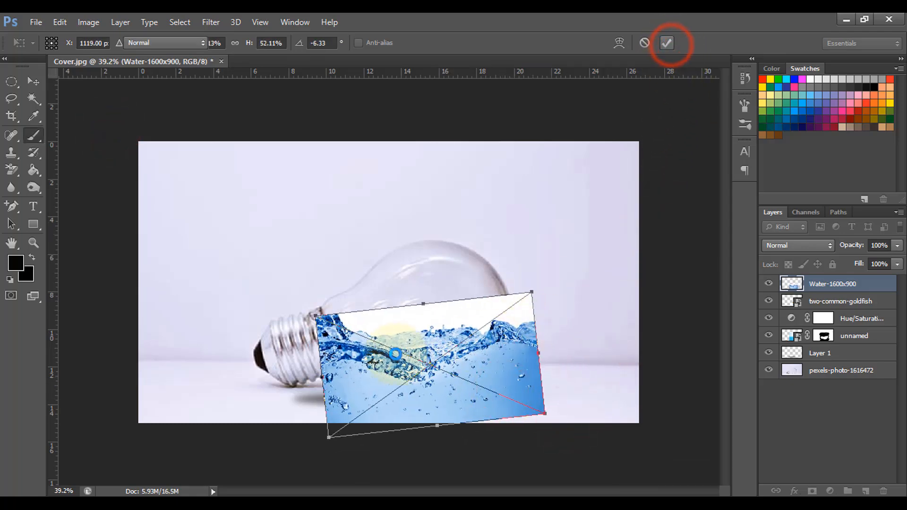
# Set the Water-1600x900 layer's blend mode to Overlay and its opacity to 40%.
pyautogui.click(798, 245)
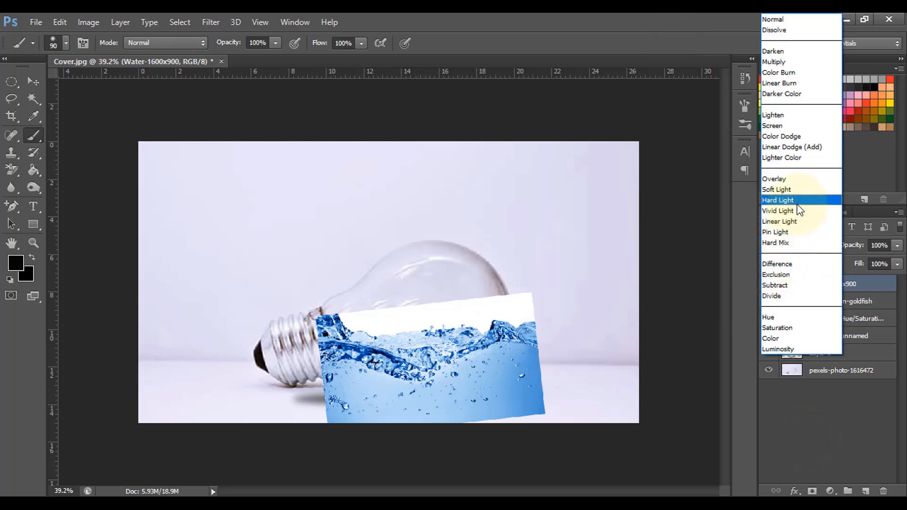
pyautogui.click(788, 179)
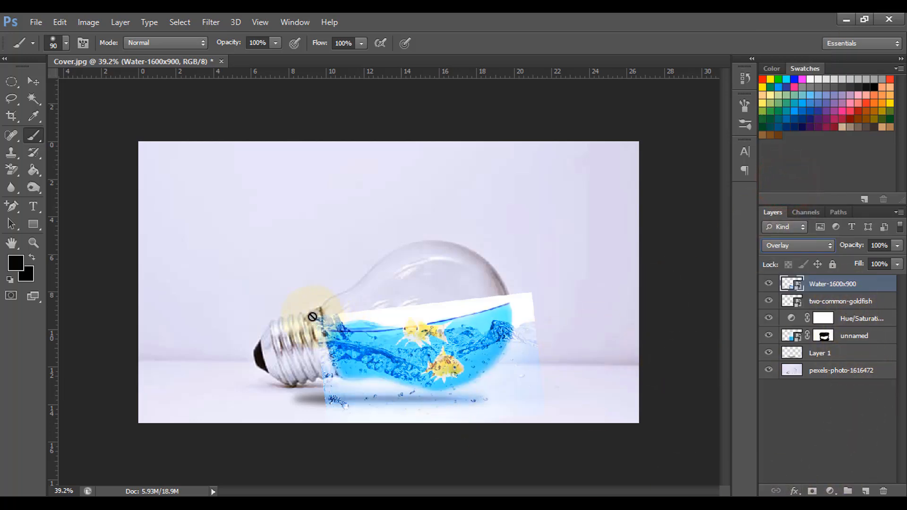
pyautogui.click(898, 245)
pyautogui.moveTo(883, 260); pyautogui.dragTo(858, 260)
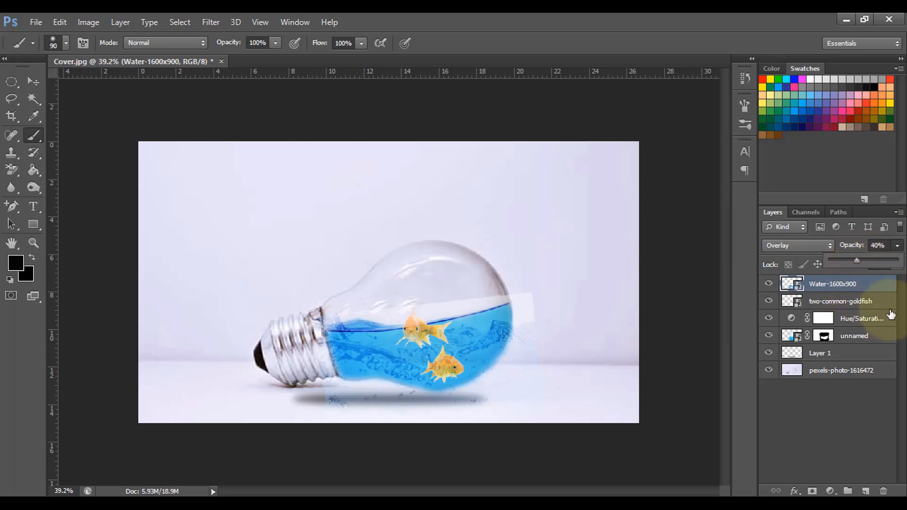
pyautogui.click(898, 246)
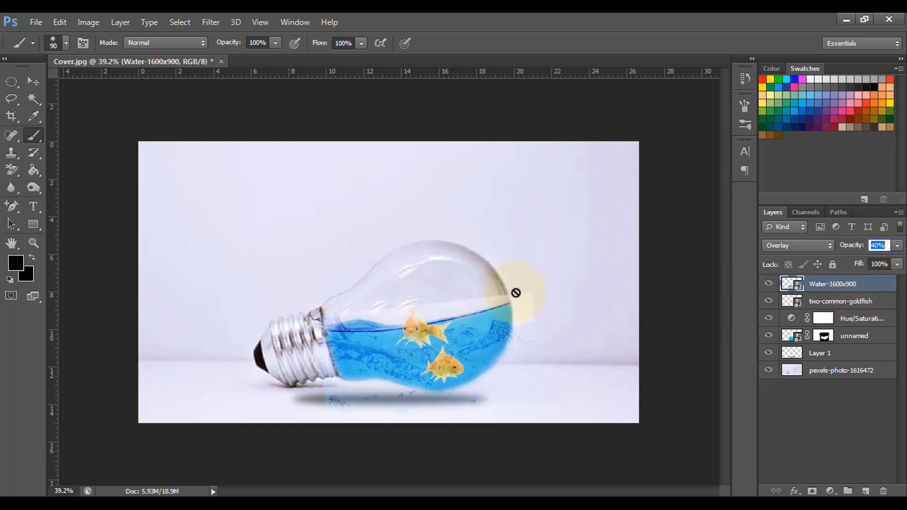
# Add a layer mask to the Water-1600x900 layer and paint black to hide the splash texture outside the bulb's water.
pyautogui.click(813, 491)
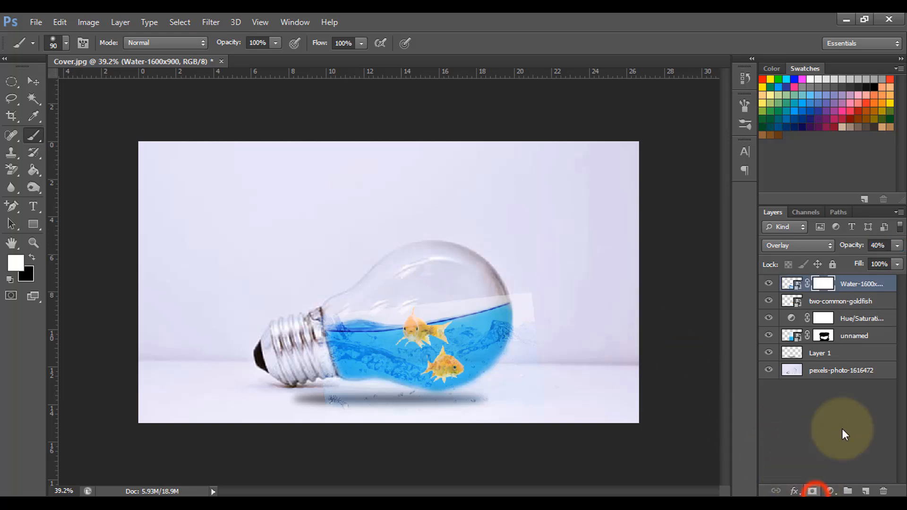
pyautogui.click(30, 255)
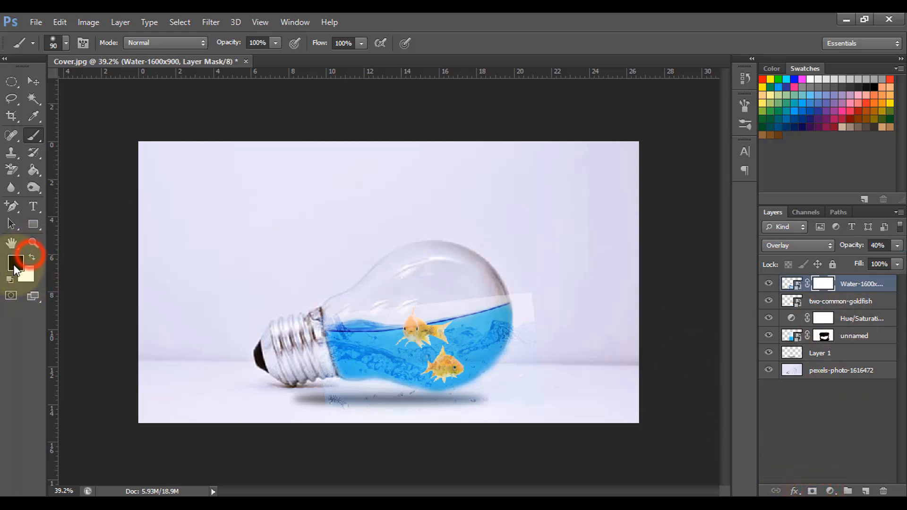
pyautogui.press('d')
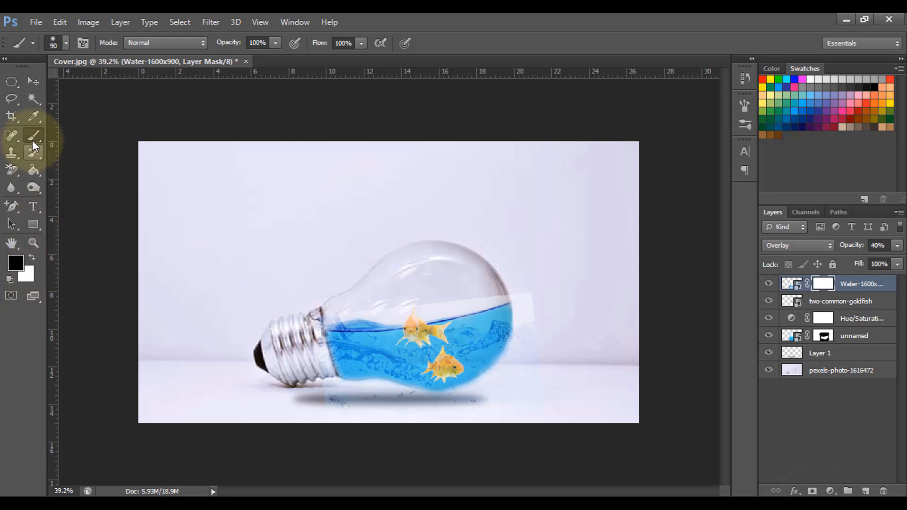
pyautogui.click(303, 272)
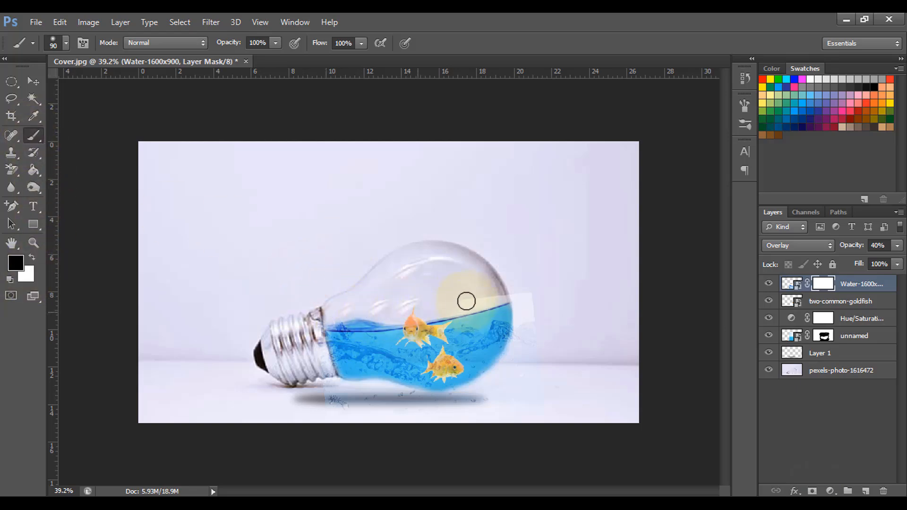
pyautogui.moveTo(487, 298)
pyautogui.mouseDown()
pyautogui.moveTo(445, 401)
pyautogui.moveTo(381, 389)
pyautogui.moveTo(310, 397)
pyautogui.mouseUp()
pyautogui.scroll(1, 599, 344)
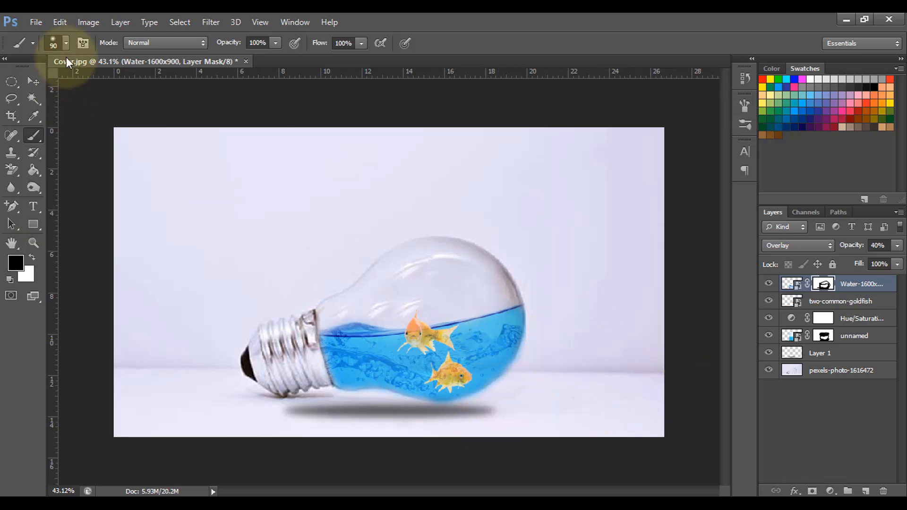
# Save the image to the Desktop as a JPEG named "Photo" at Maximum quality 12.
pyautogui.click(37, 27)
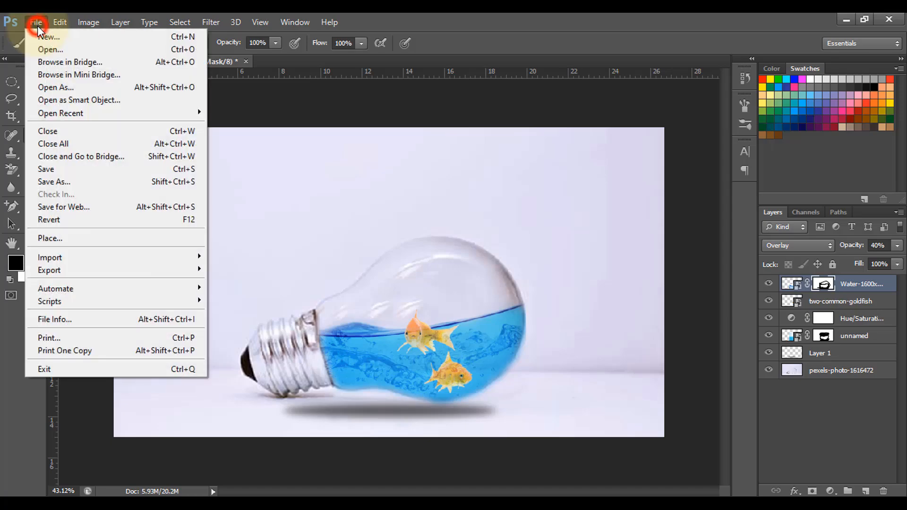
pyautogui.click(69, 173)
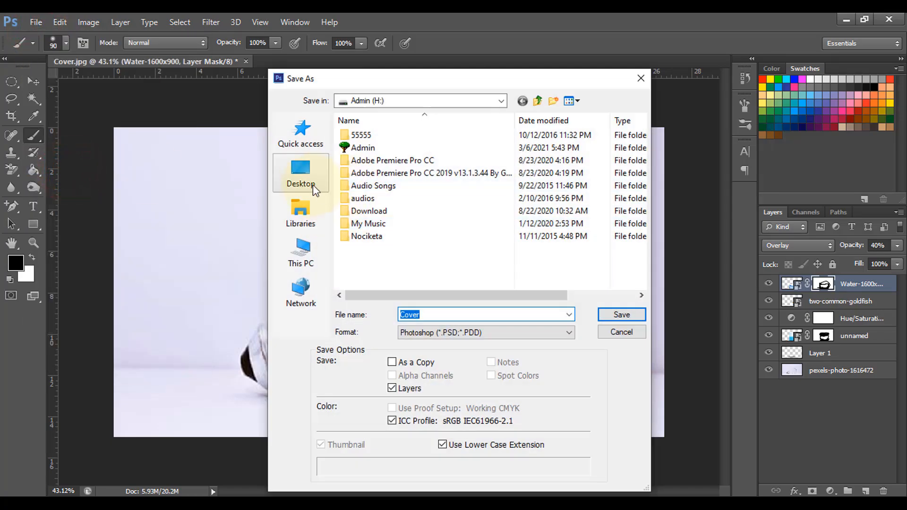
pyautogui.click(308, 179)
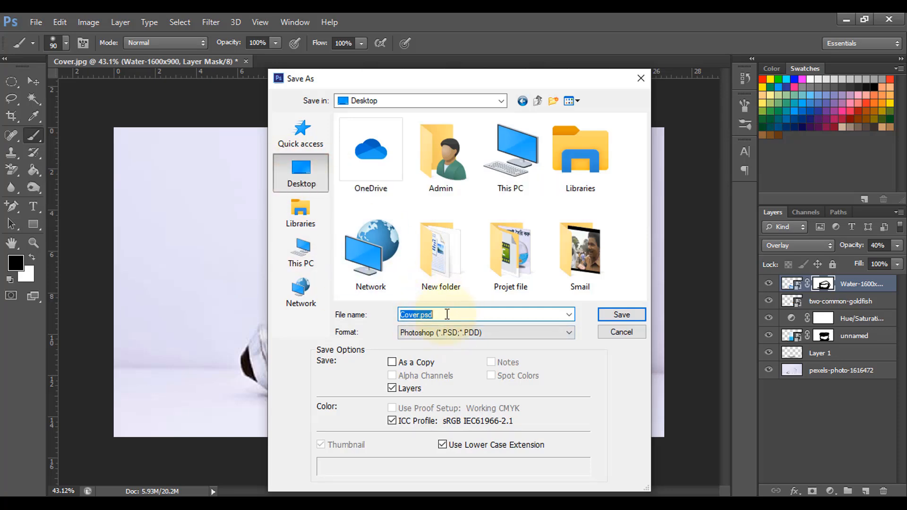
pyautogui.write('Photo')
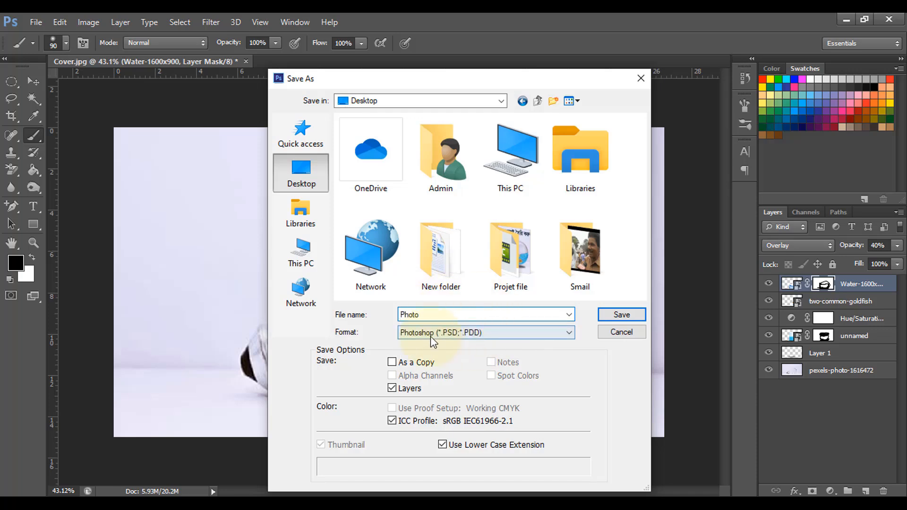
pyautogui.click(501, 337)
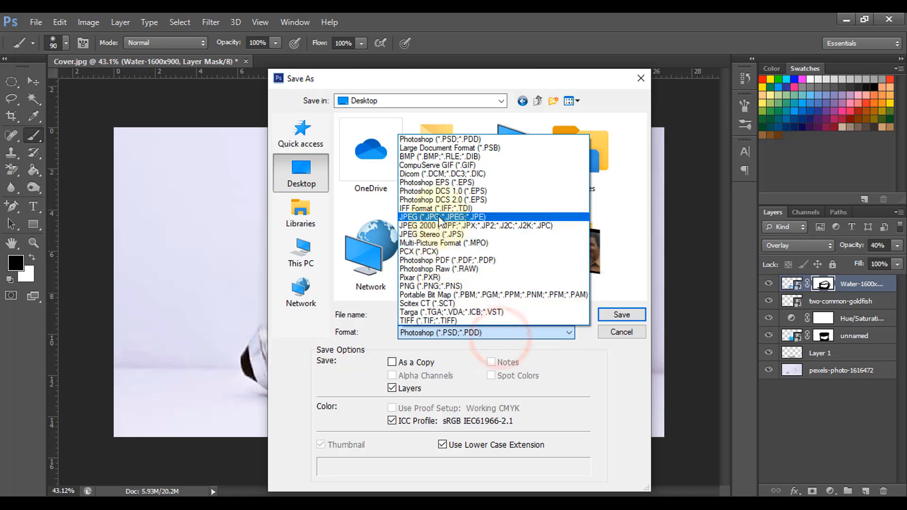
pyautogui.click(440, 217)
pyautogui.click(620, 316)
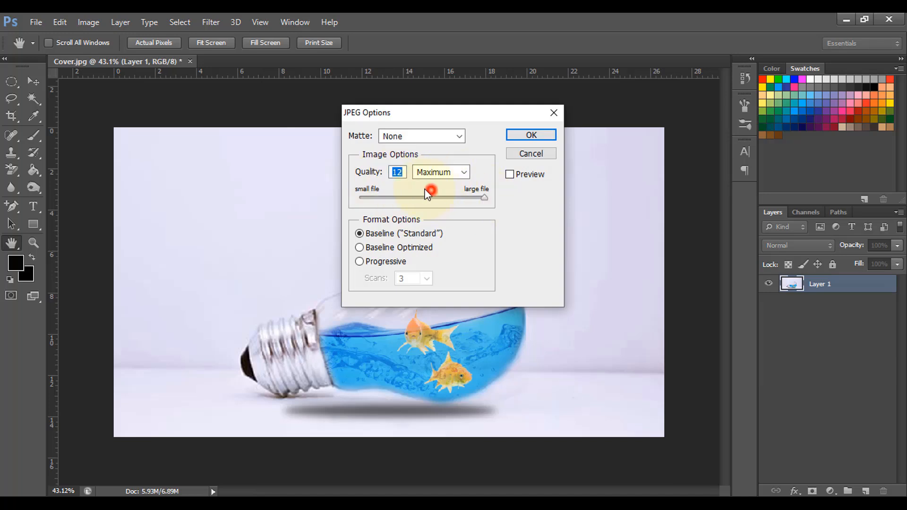
pyautogui.click(530, 135)
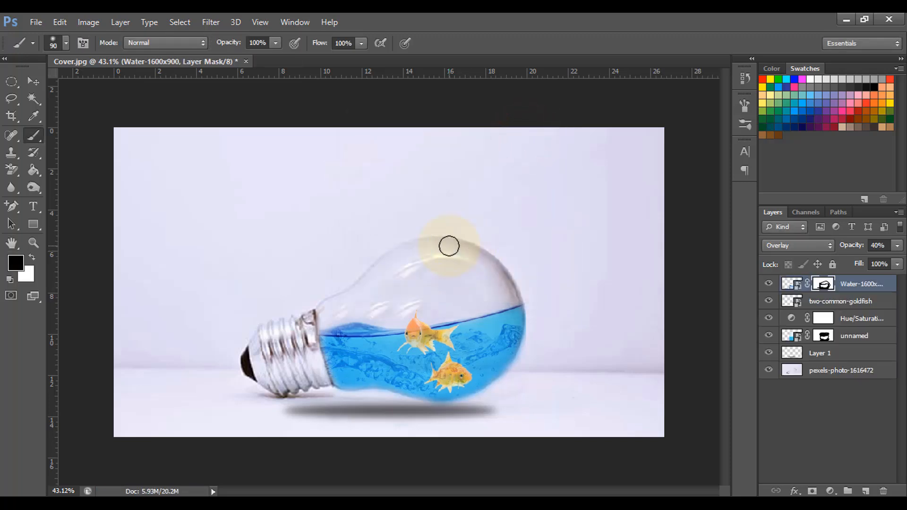
# Save the layered document to the Desktop in Photoshop format under the name "Psd".
pyautogui.click(45, 23)
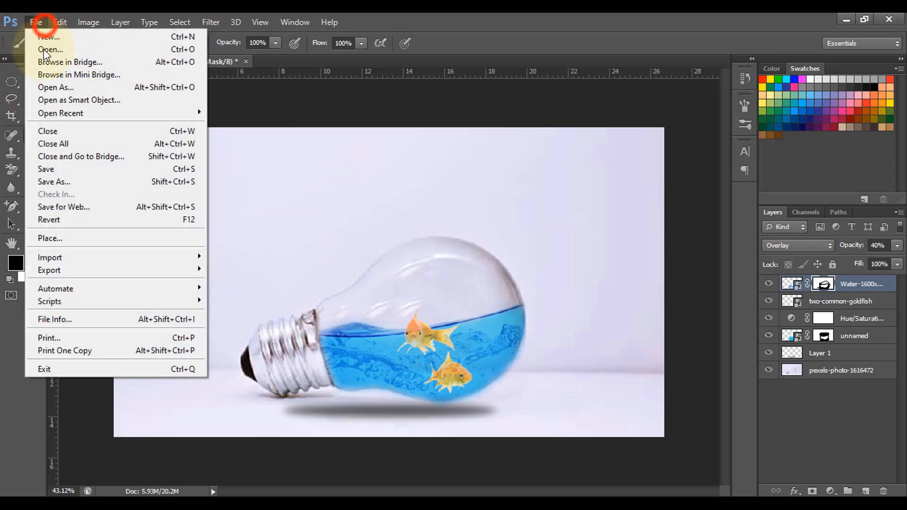
pyautogui.click(67, 182)
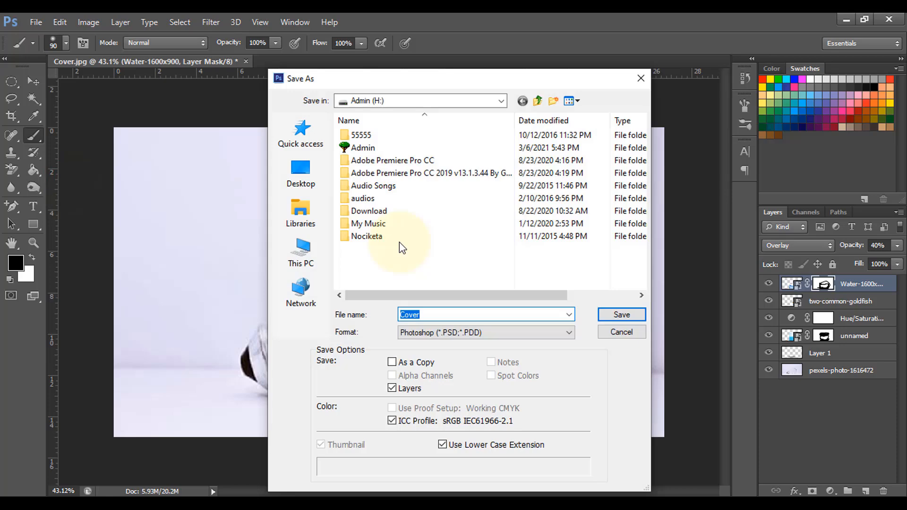
pyautogui.click(306, 174)
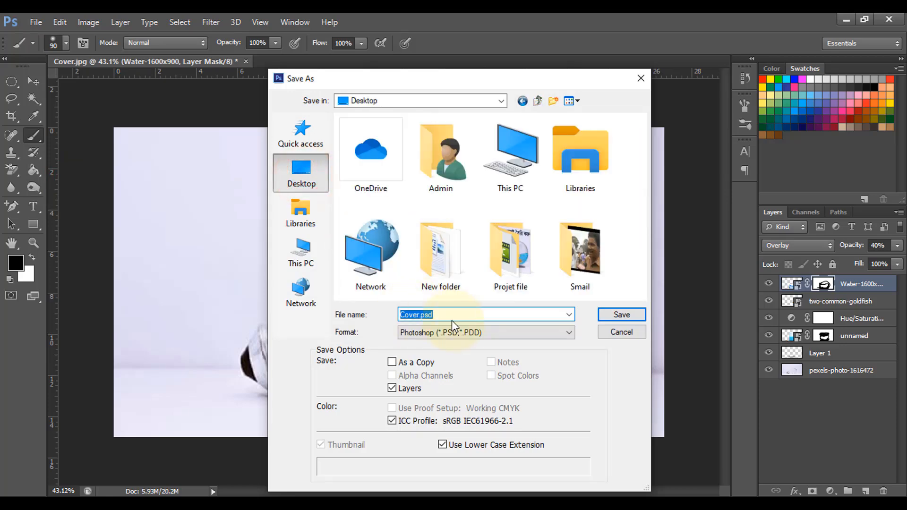
pyautogui.write('Psd')
pyautogui.click(491, 333)
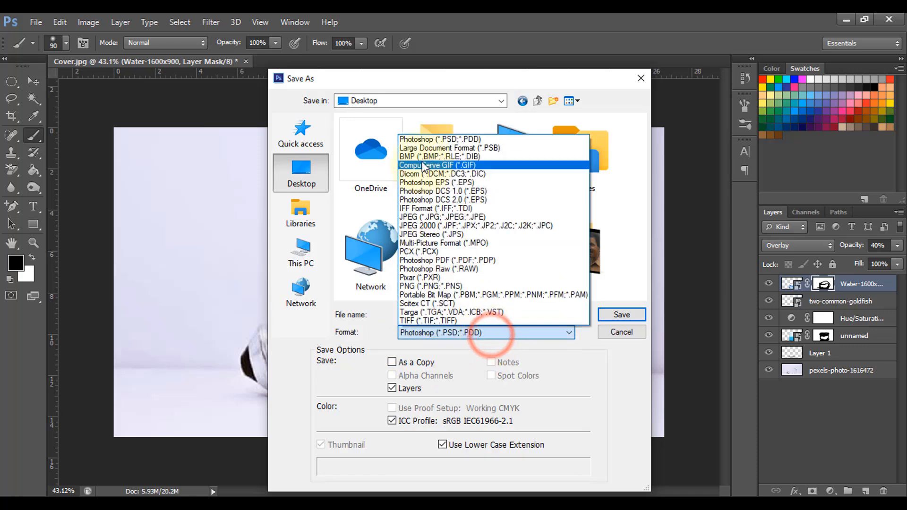
pyautogui.click(456, 141)
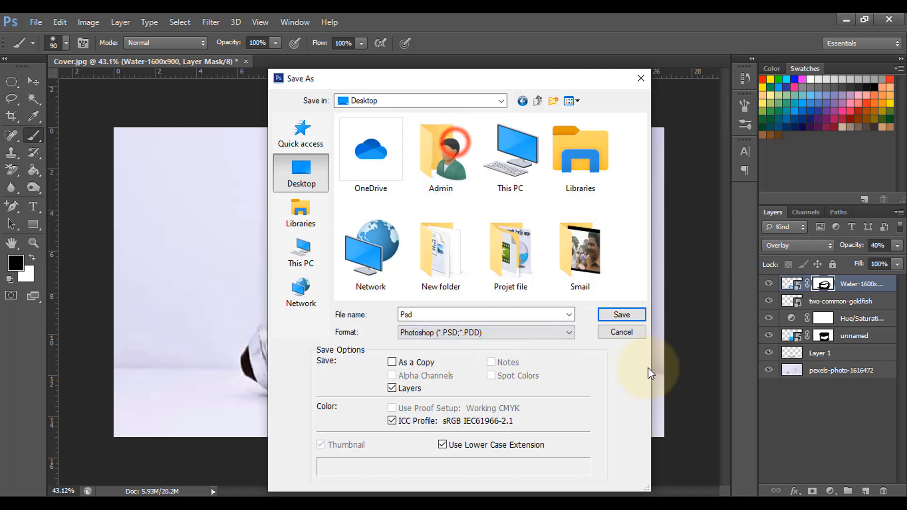
pyautogui.click(622, 317)
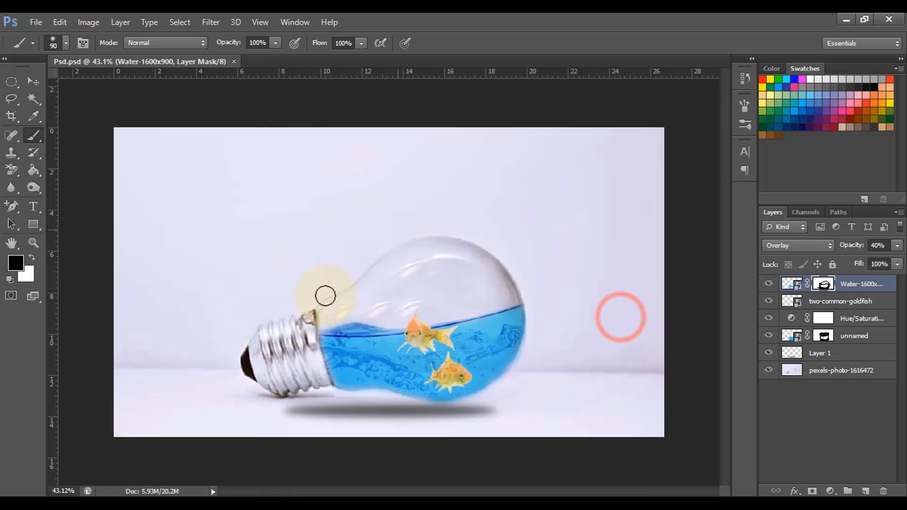